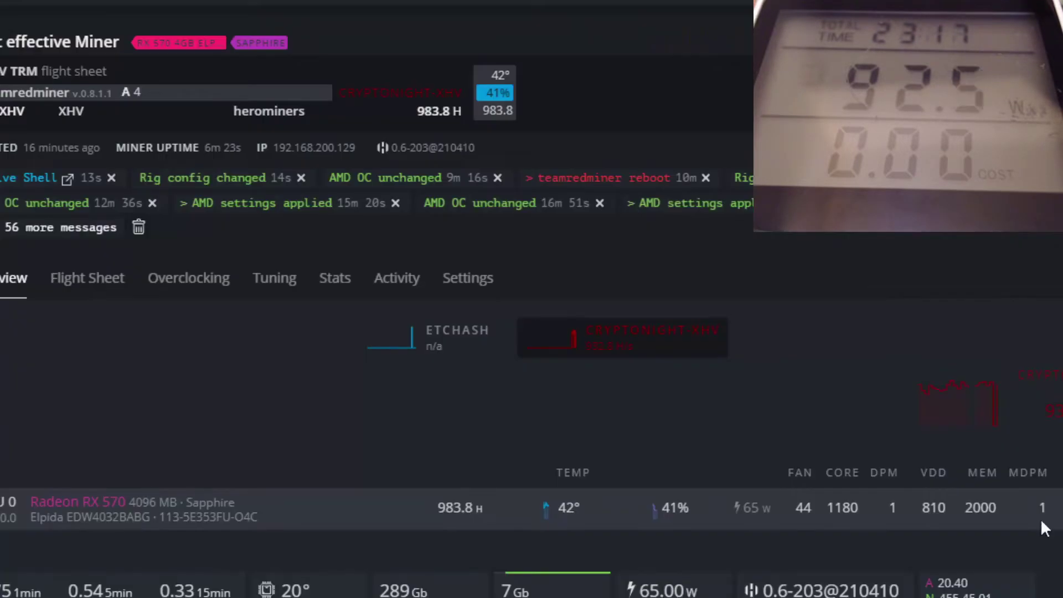
Review the RX 570's current hashrate and its core and memory clock line with the 2000 memory clock.
scroll(1040, 518, down, 5)
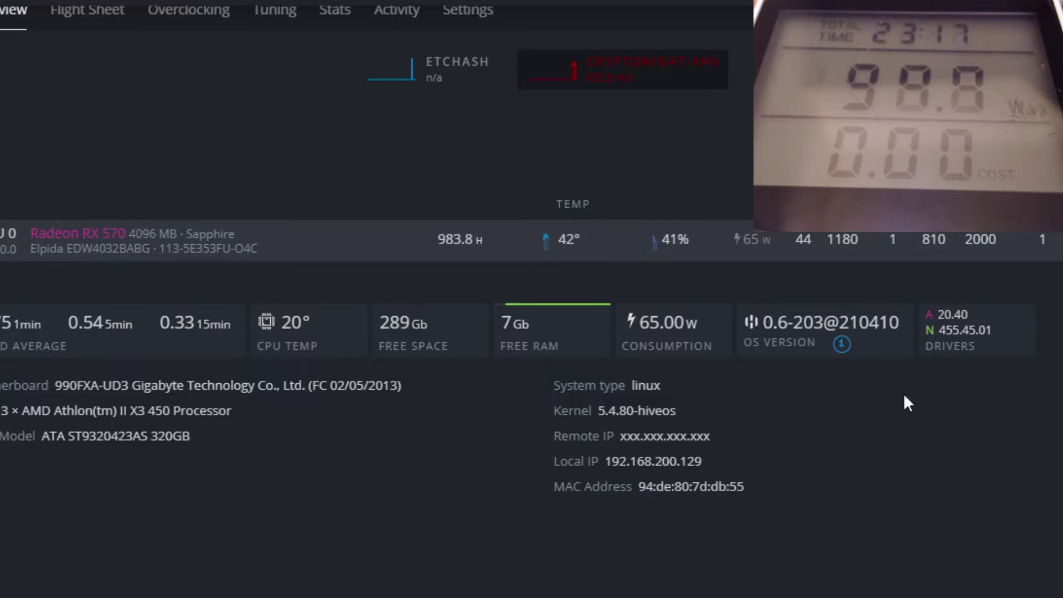
scroll(532, 299, up, 3)
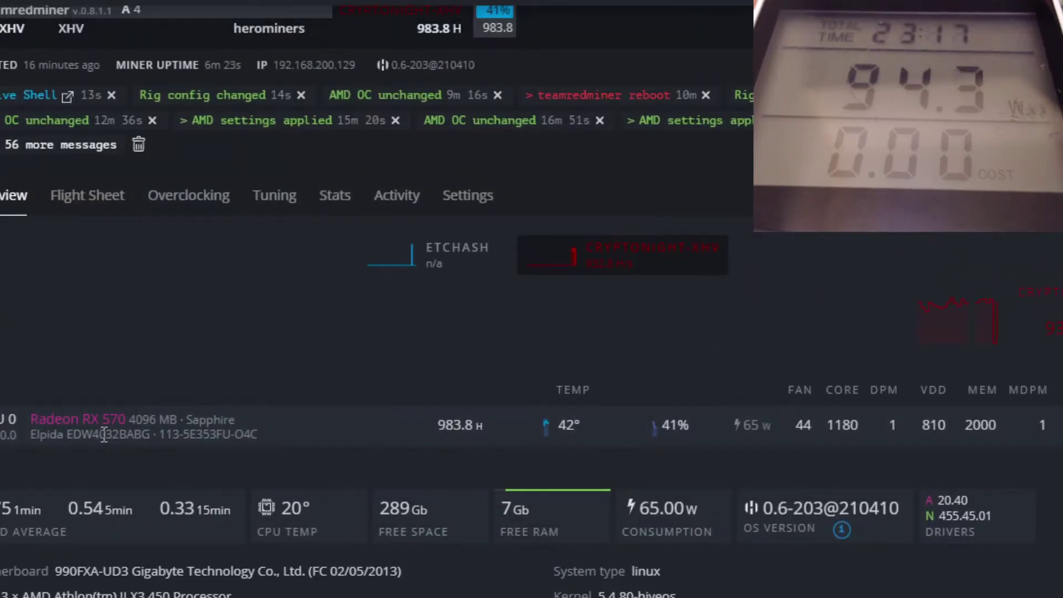
double_click(446, 425)
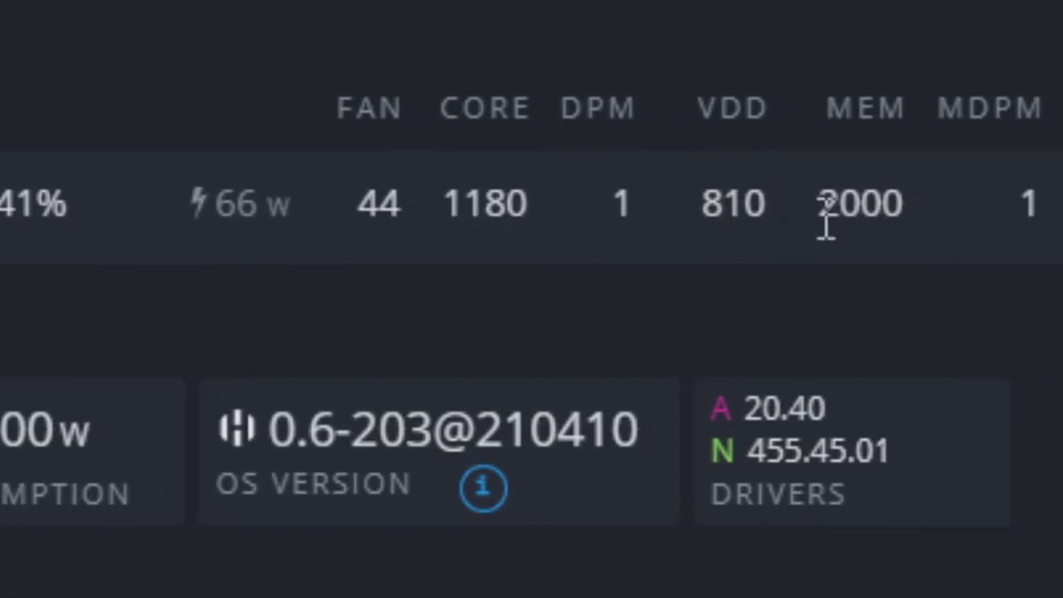
drag(826, 222, 925, 237)
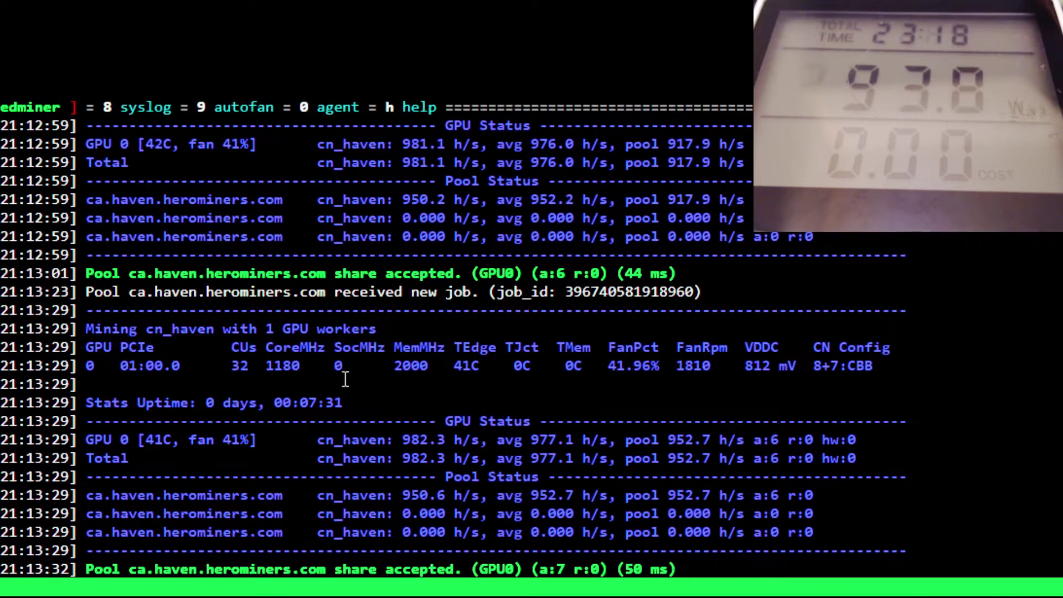
triple_click(389, 365)
click(486, 382)
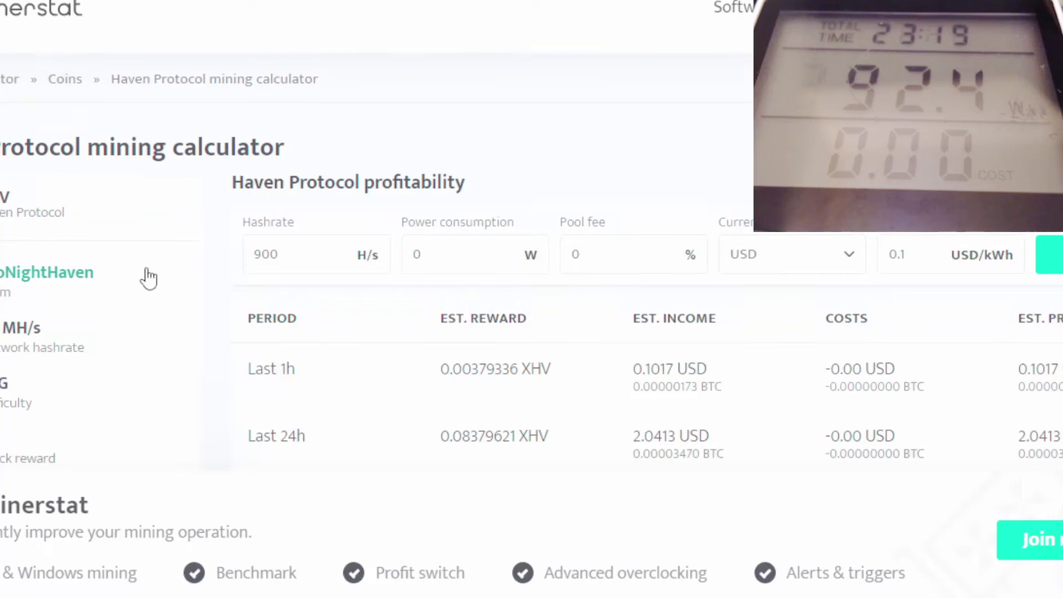
Enter a hashrate of 980 and a power consumption of 95 W in the calculator.
double_click(281, 252)
text(98)
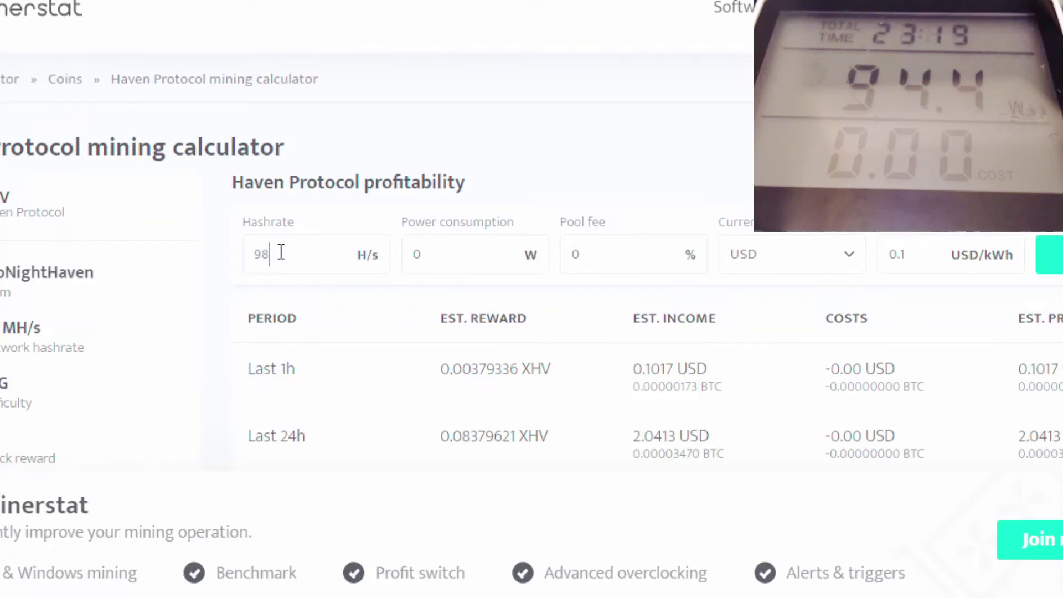
double_click(465, 264)
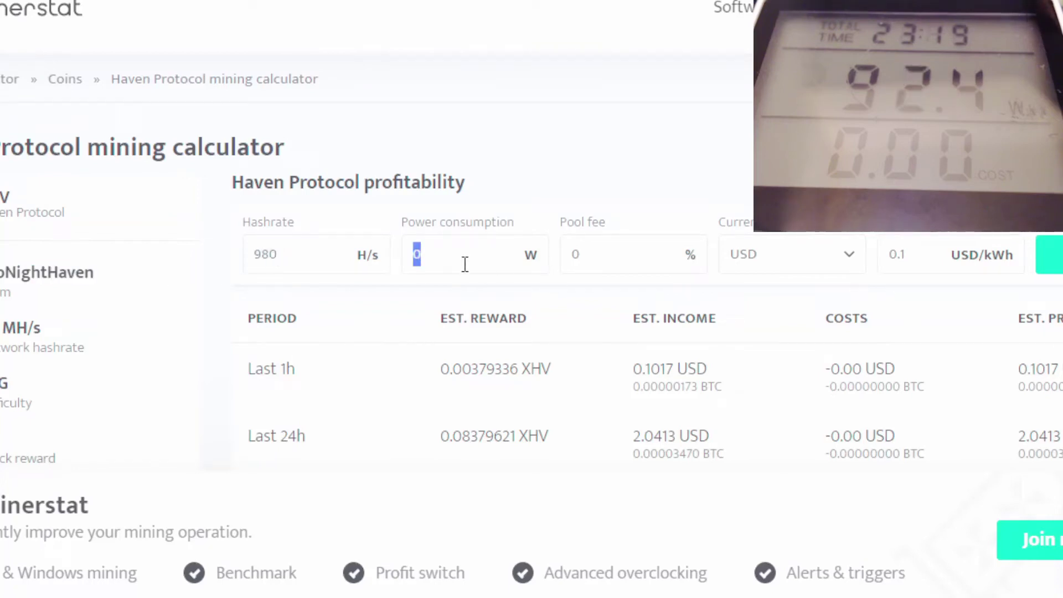
key(BackSpace)
text(95)
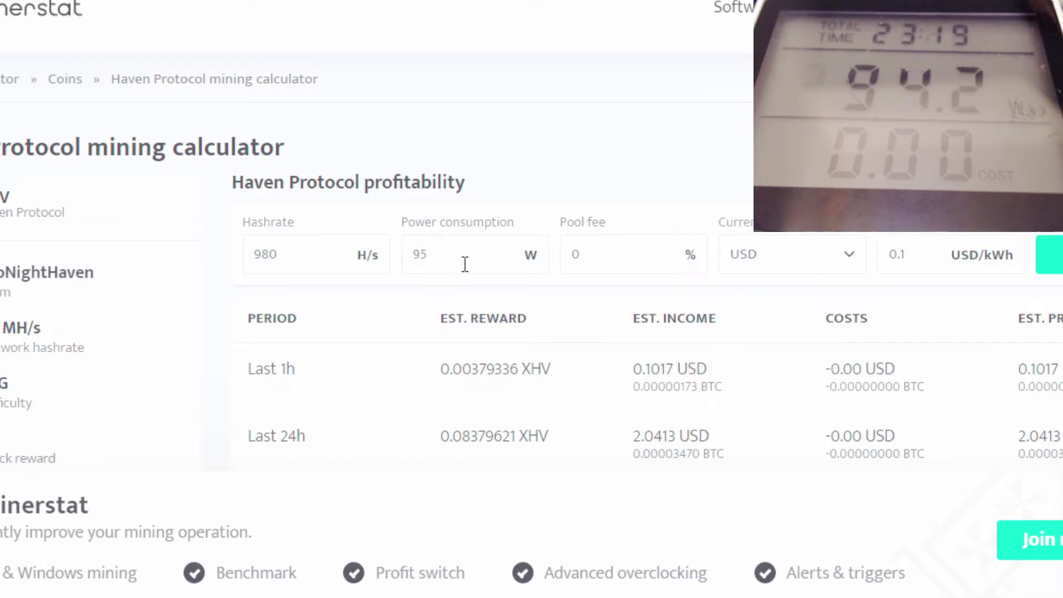
Check the 95 W power value and set the pool fee to 2%.
double_click(465, 265)
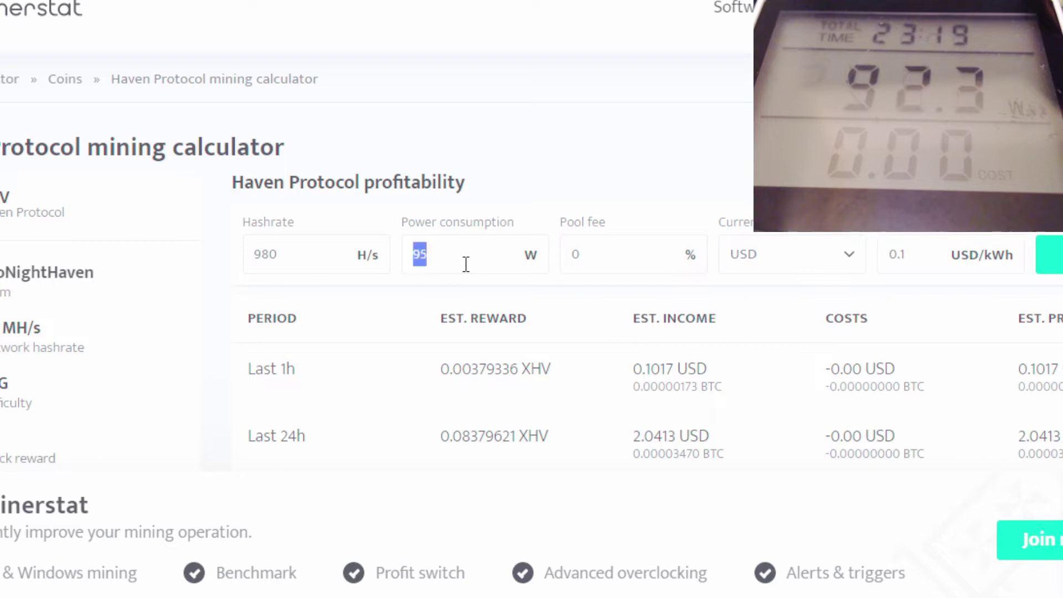
click(471, 254)
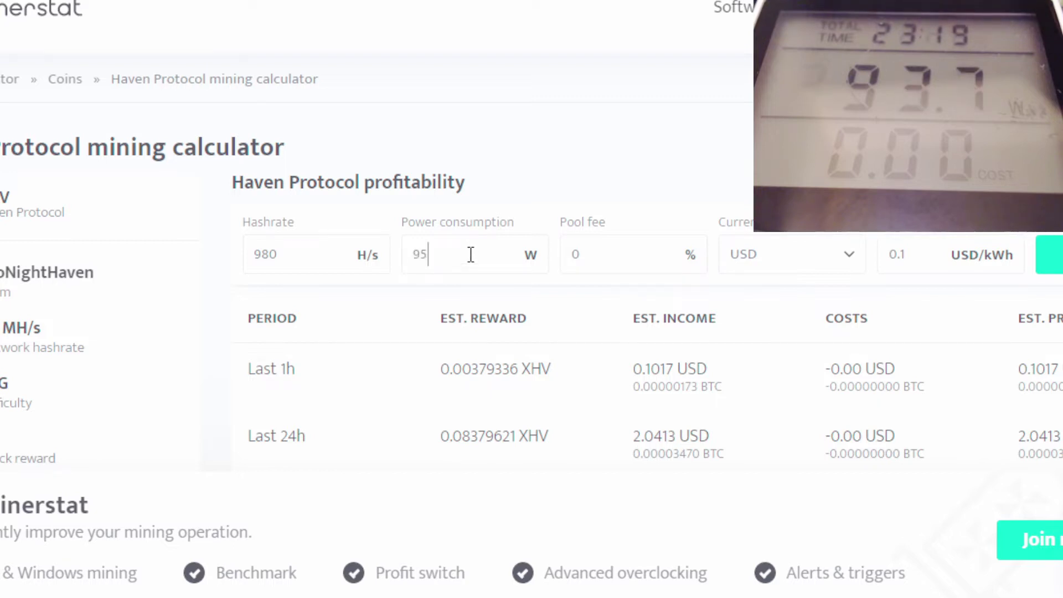
double_click(439, 253)
click(543, 260)
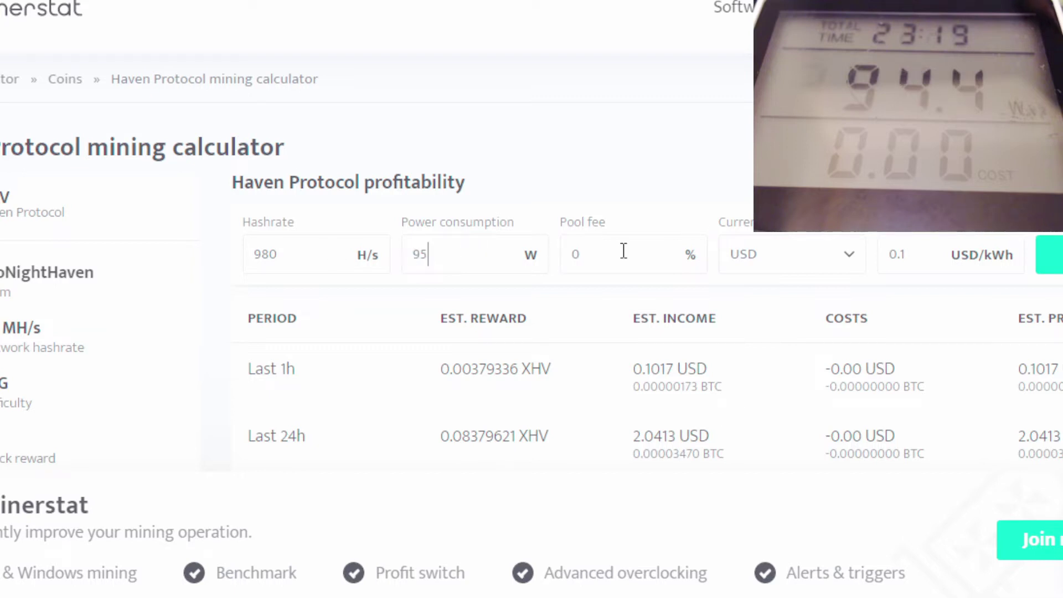
key(BackSpace)
text(2)
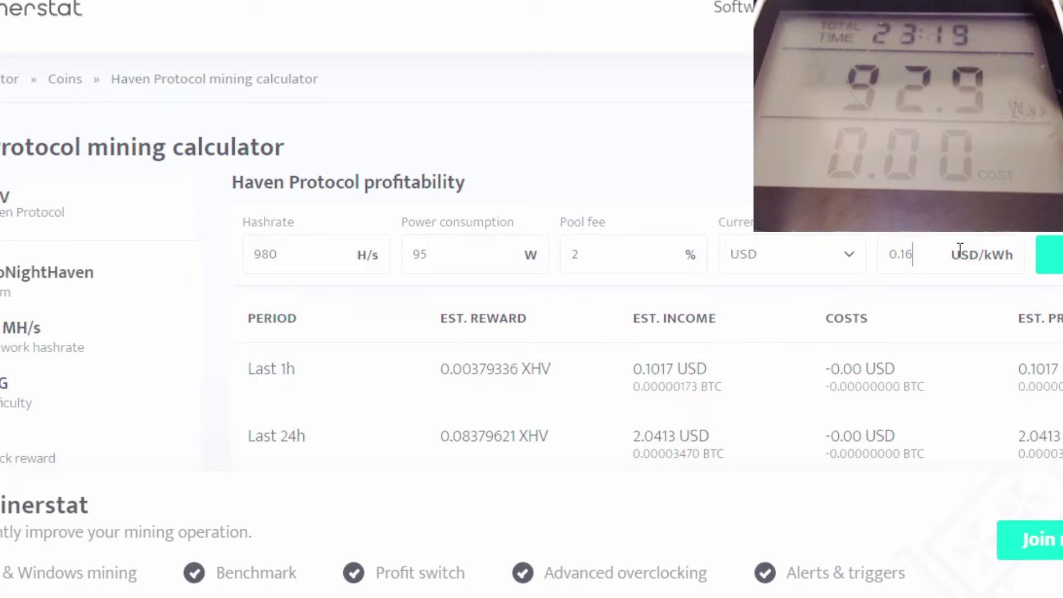
scroll(879, 268, down, 2)
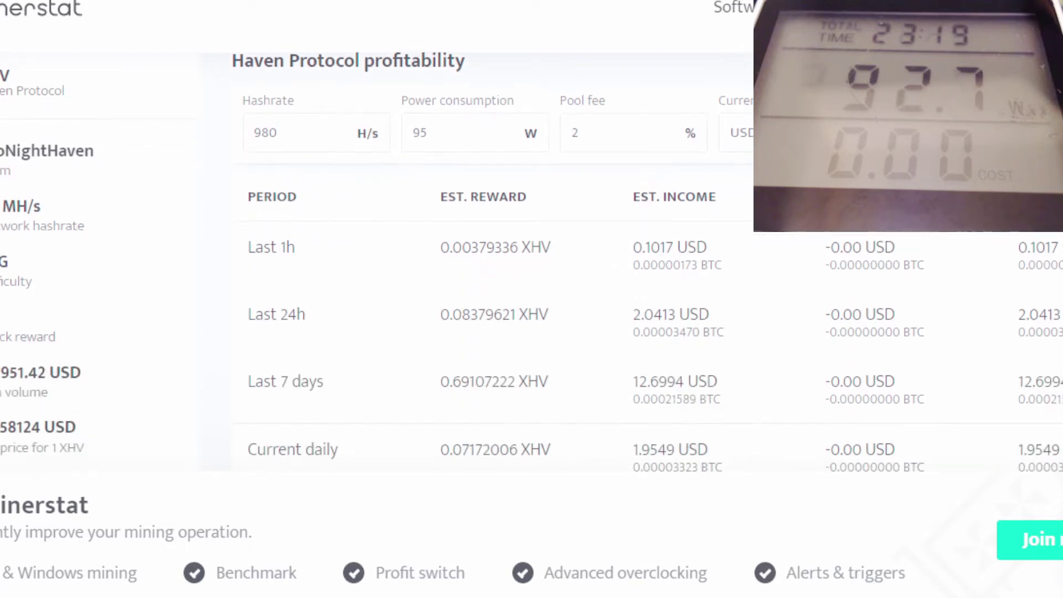
Recalculate and highlight the 24h income (2.1282 USD), cost (-0.36 USD) and profit (1.7634 USD).
key(Return)
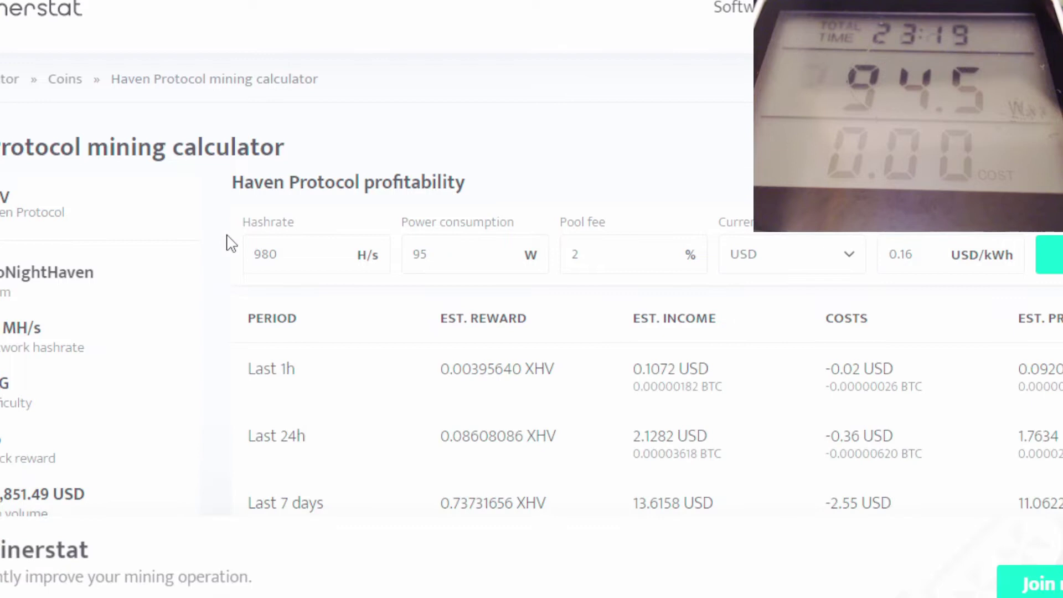
scroll(231, 244, down, 2)
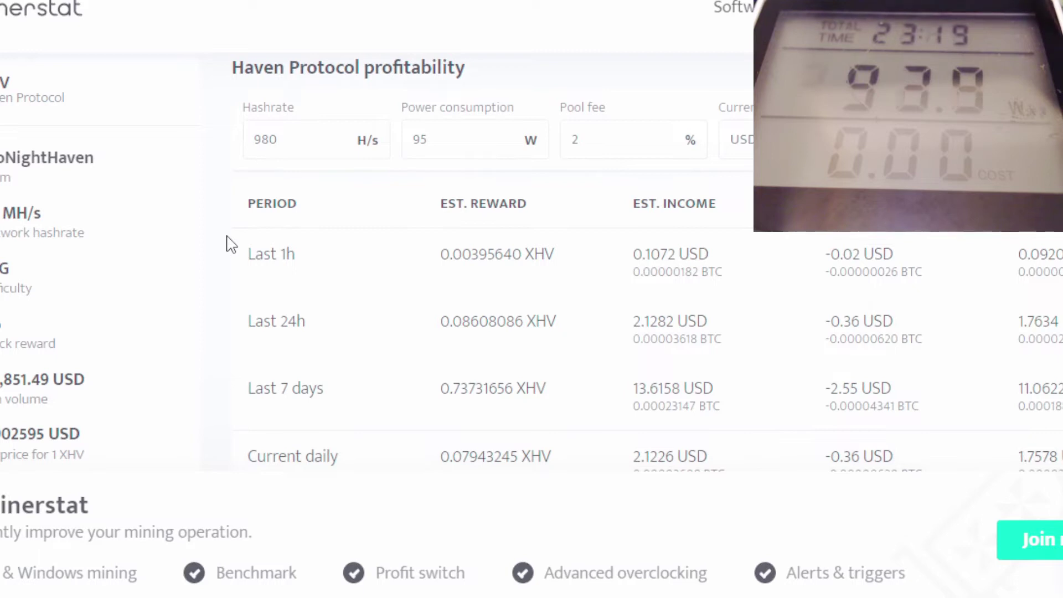
drag(635, 327, 664, 324)
click(657, 327)
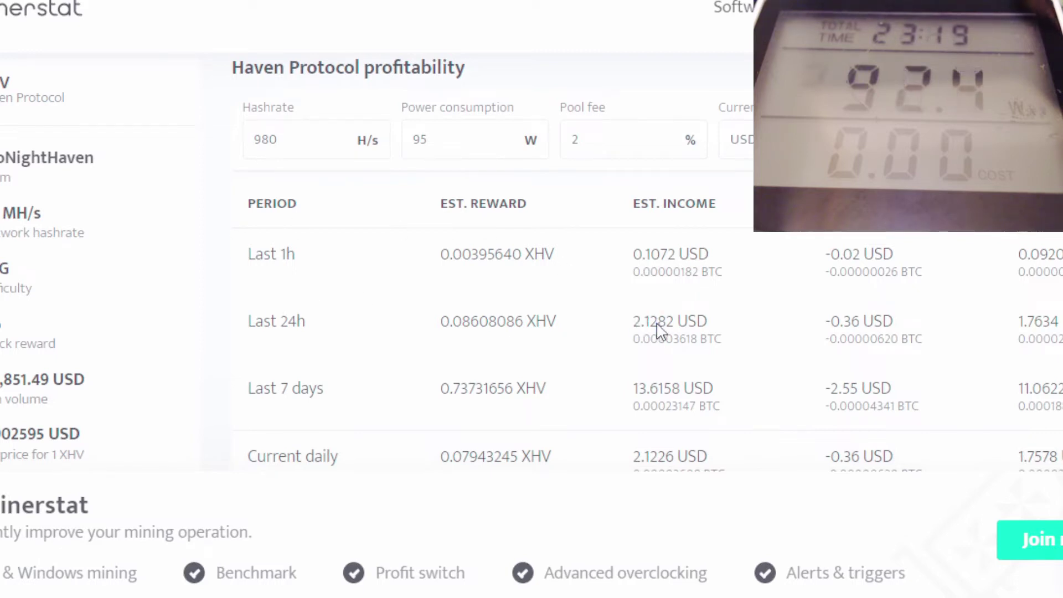
drag(826, 337, 856, 339)
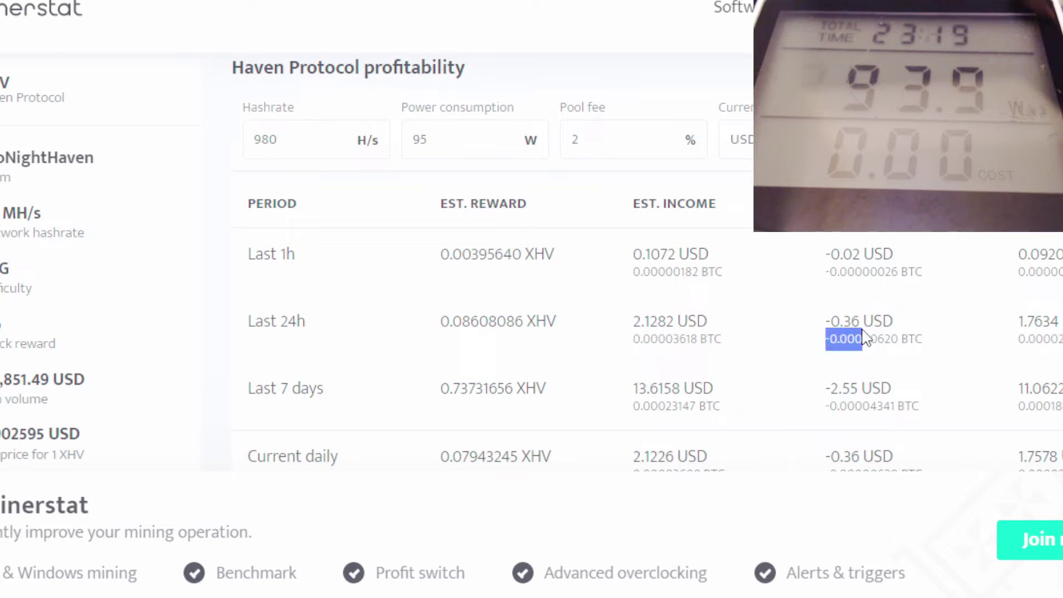
click(864, 335)
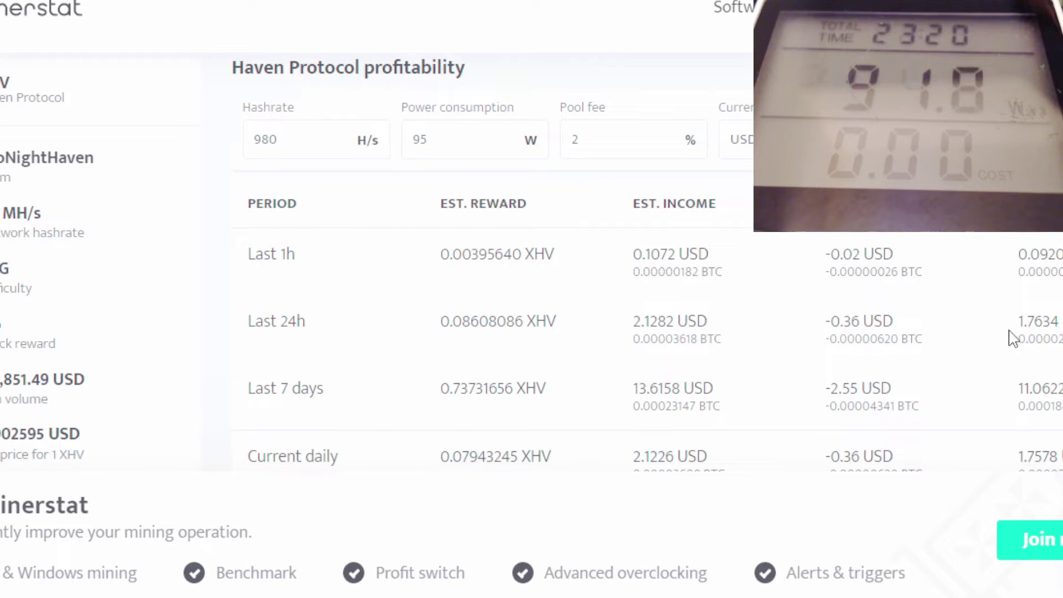
drag(1007, 337, 1048, 343)
click(1049, 344)
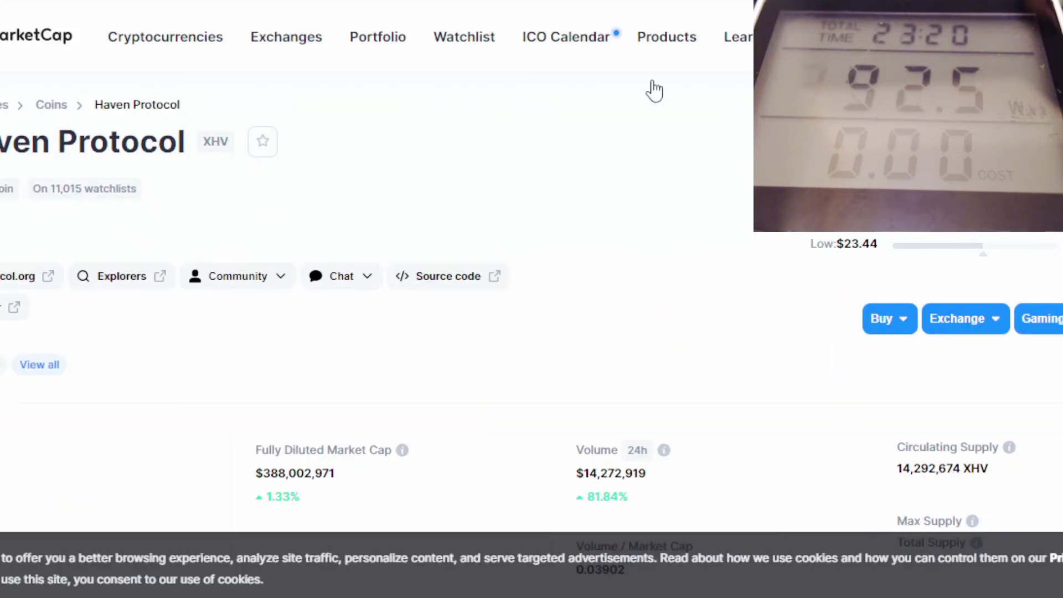
Switch the XHV price chart through the 1-day and 7-day ranges to 1 month.
scroll(593, 294, down, 5)
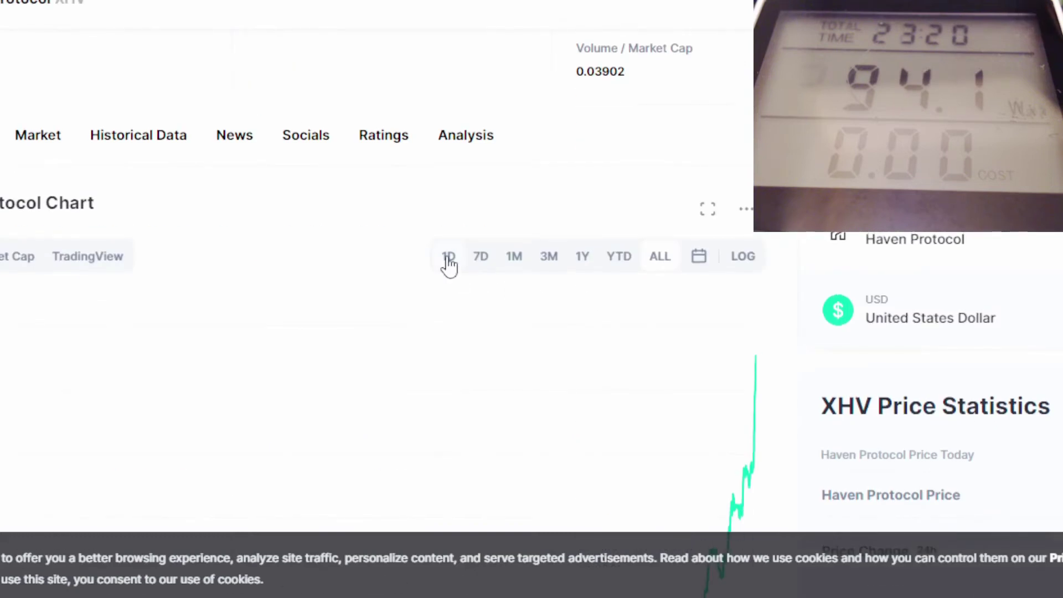
click(448, 260)
scroll(491, 344, down, 2)
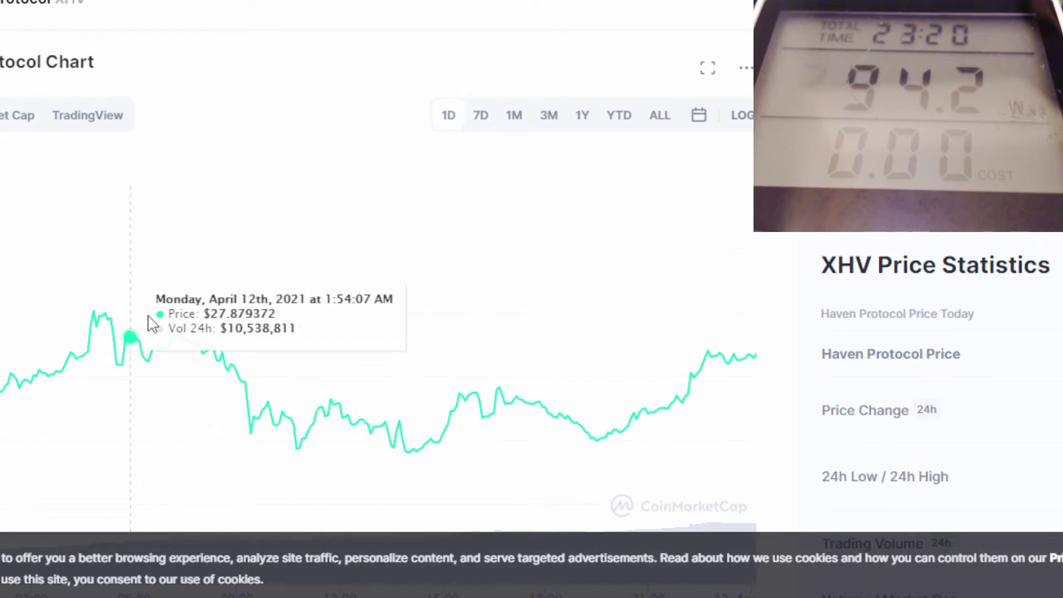
click(481, 115)
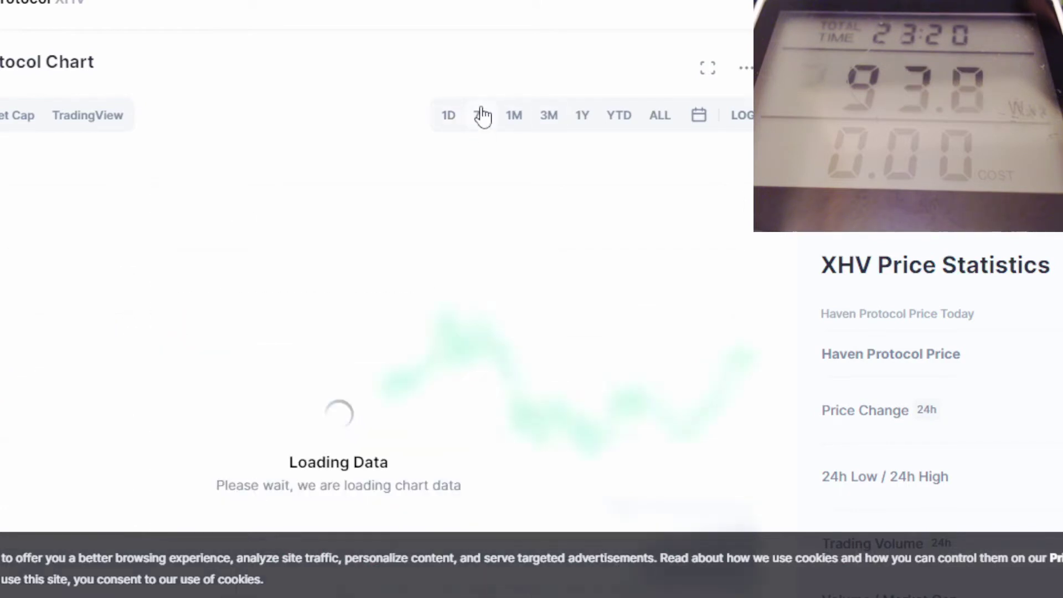
click(524, 119)
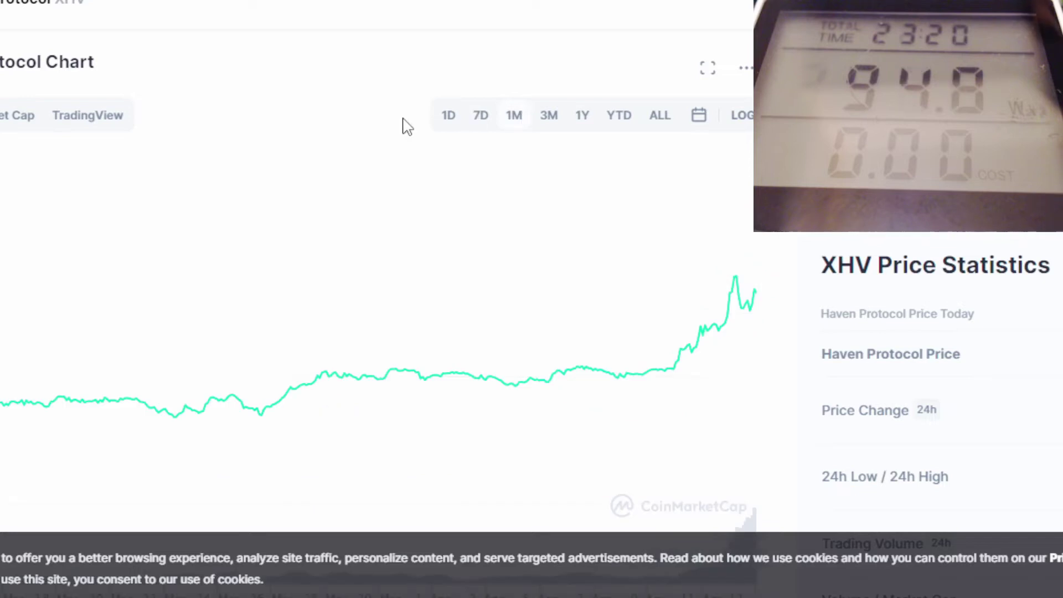
scroll(407, 126, down, 3)
scroll(407, 126, up, 1)
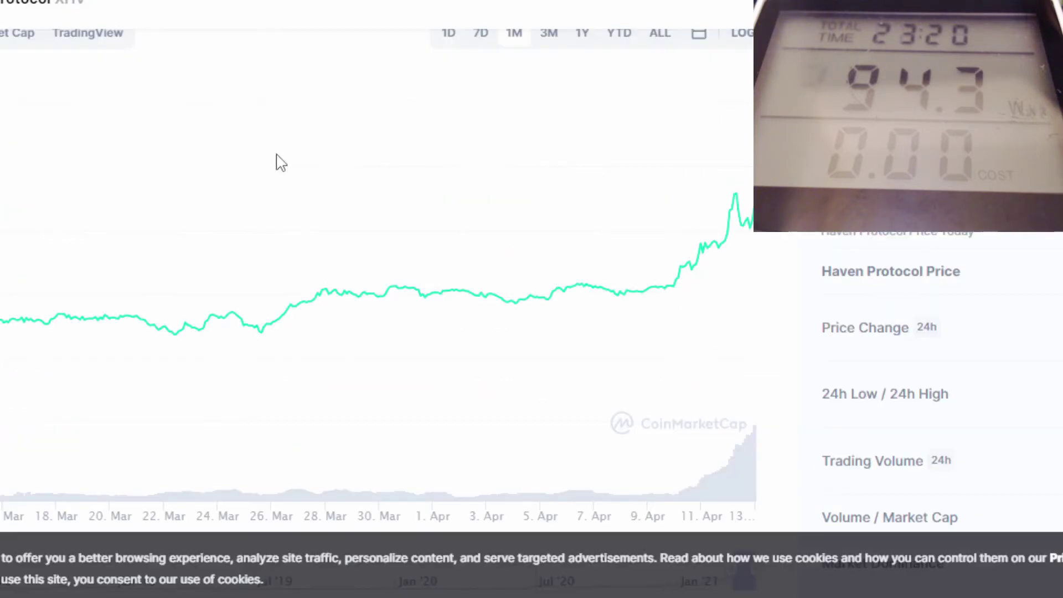
mouse_move(280, 156)
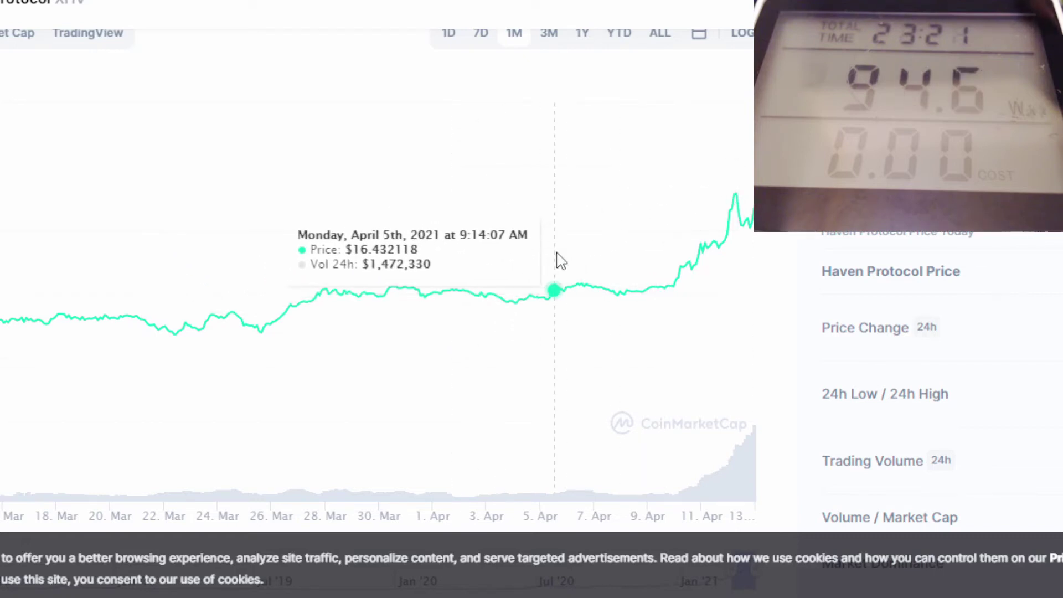
scroll(560, 260, up, 2)
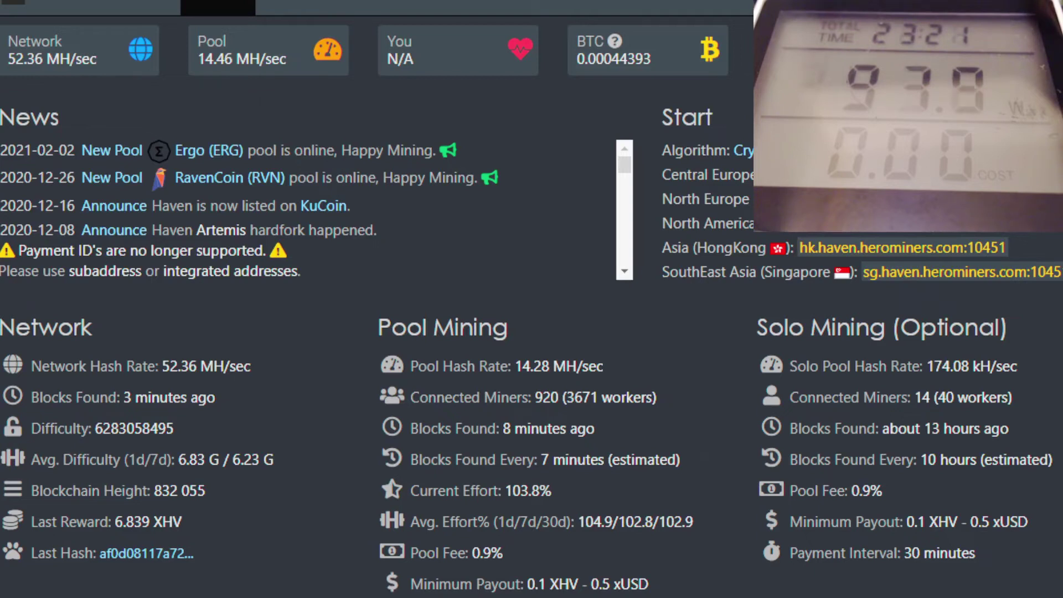
Enter a hash rate of 0.98 KH/s in the HeroMiners profit estimator.
scroll(532, 299, down, 10)
scroll(19, 108, down, 5)
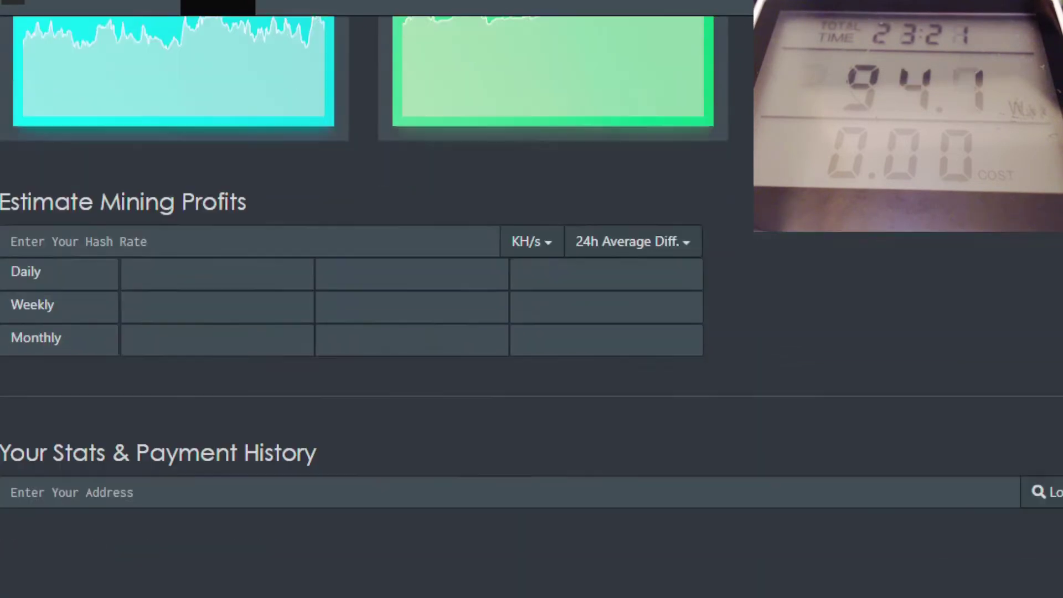
click(163, 218)
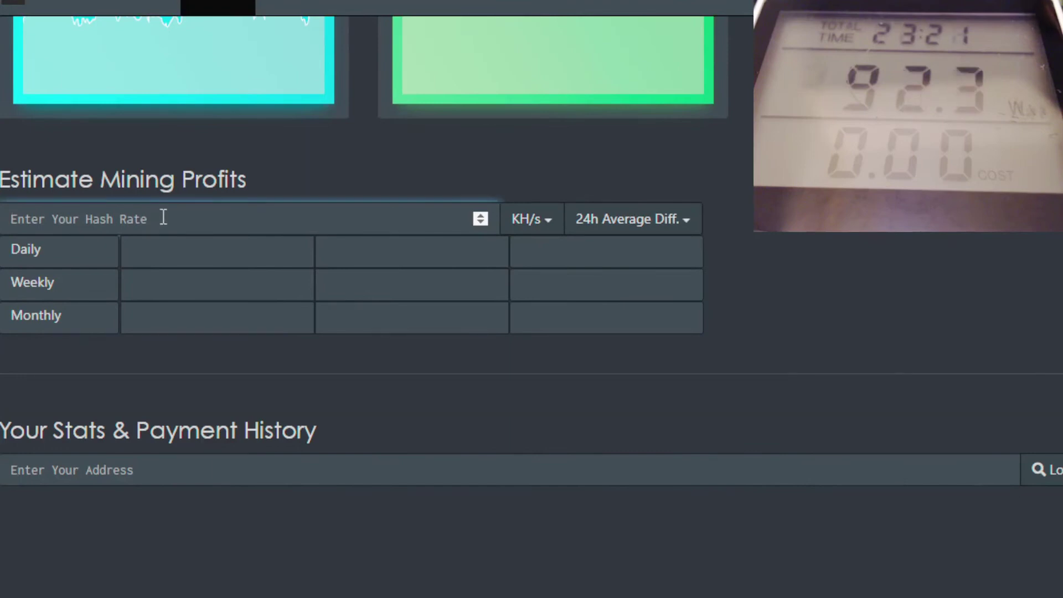
text(0)
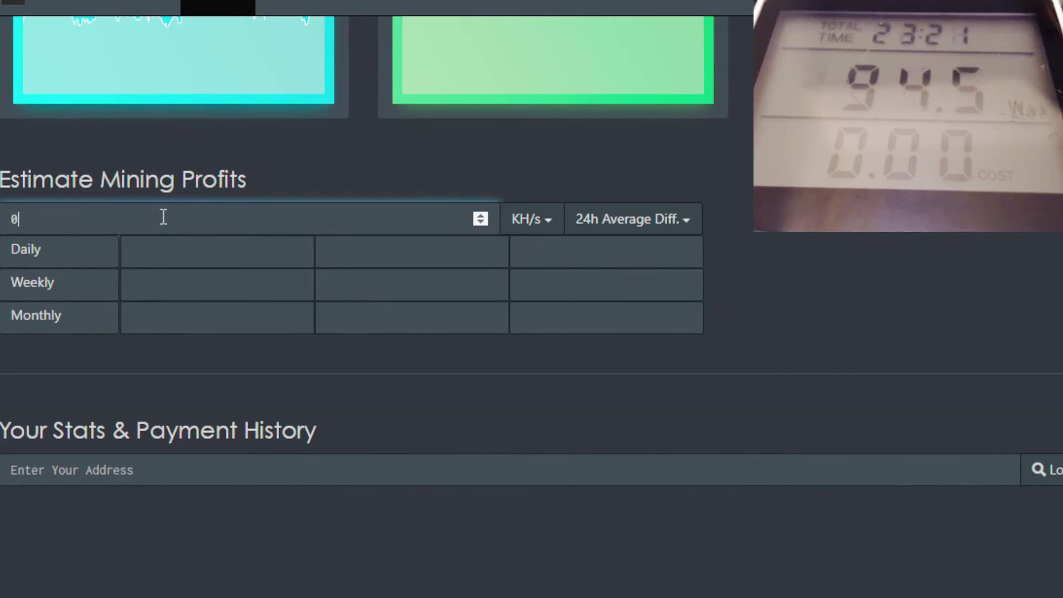
text(.98)
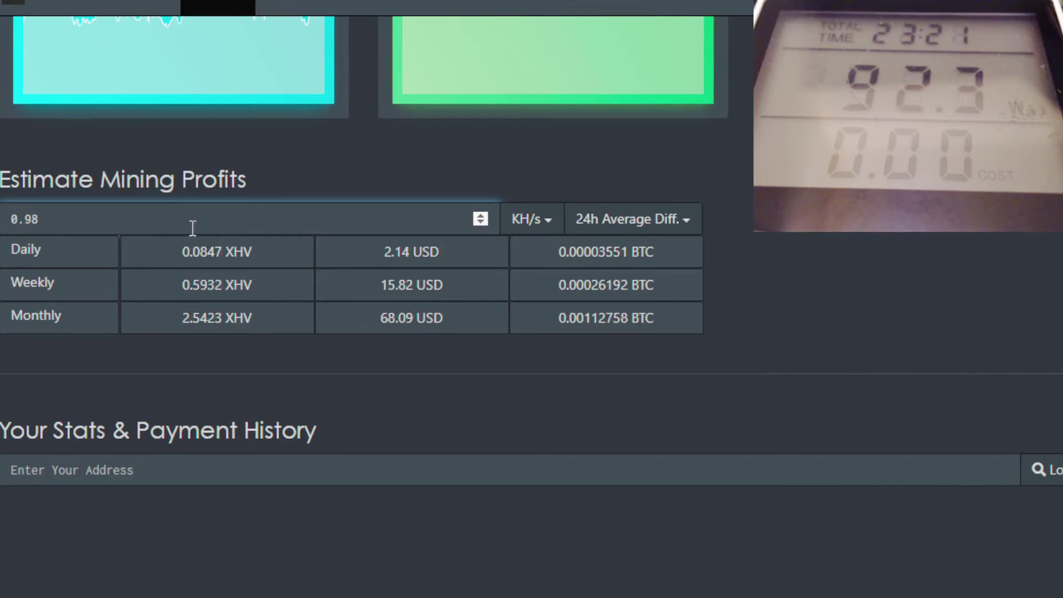
click(339, 258)
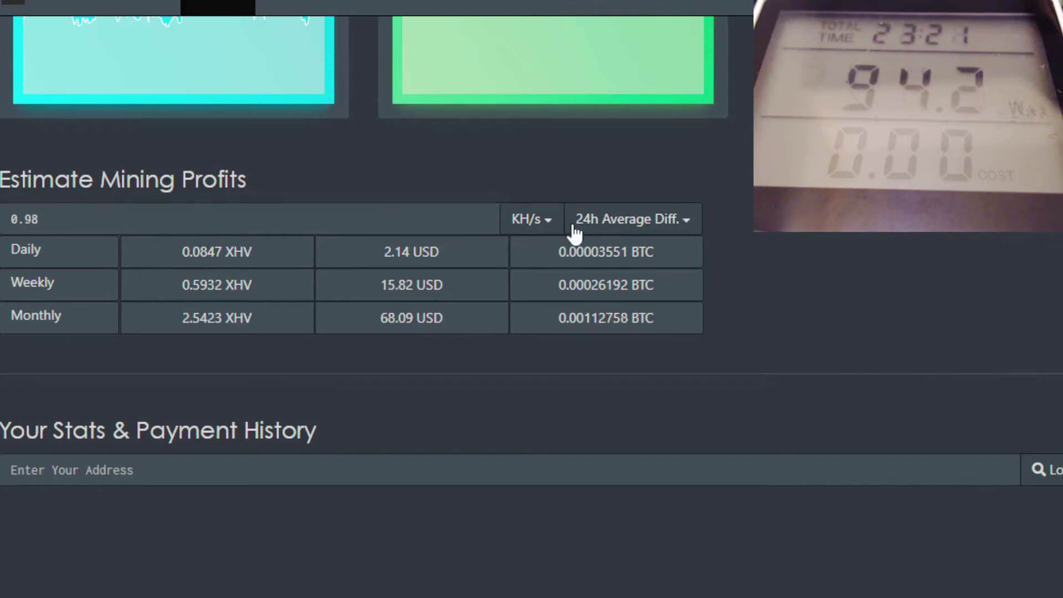
Base the estimate on current, then 30-day, then 7-day average difficulty.
click(592, 224)
click(588, 253)
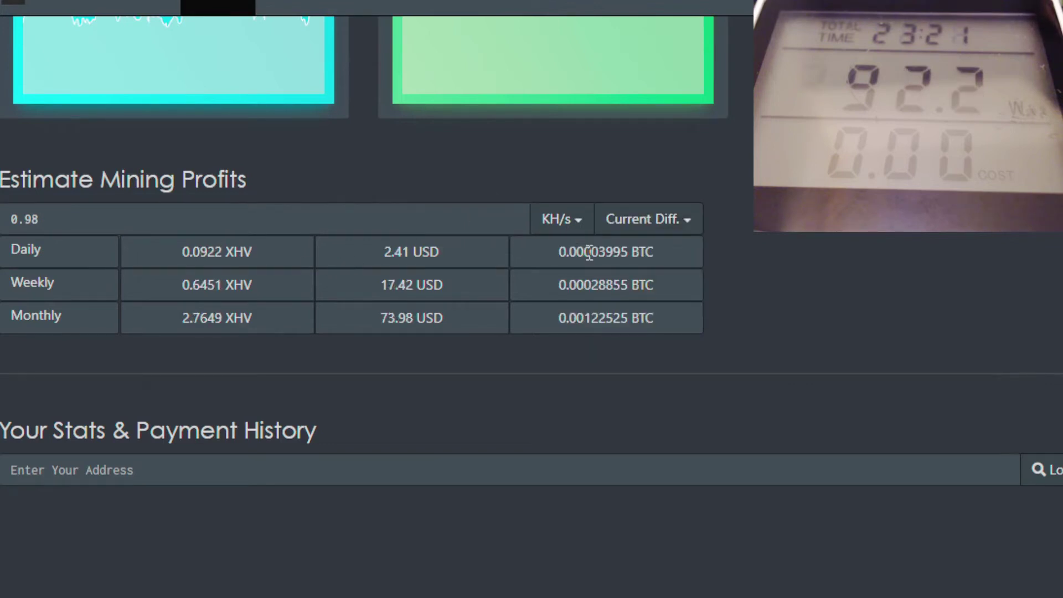
click(628, 229)
click(615, 331)
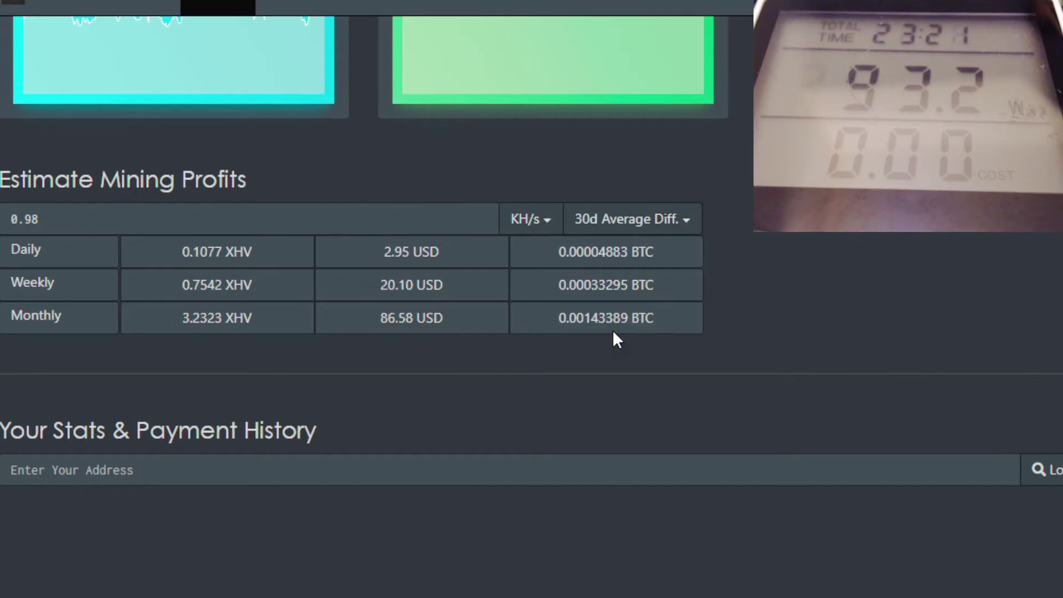
click(682, 209)
click(620, 301)
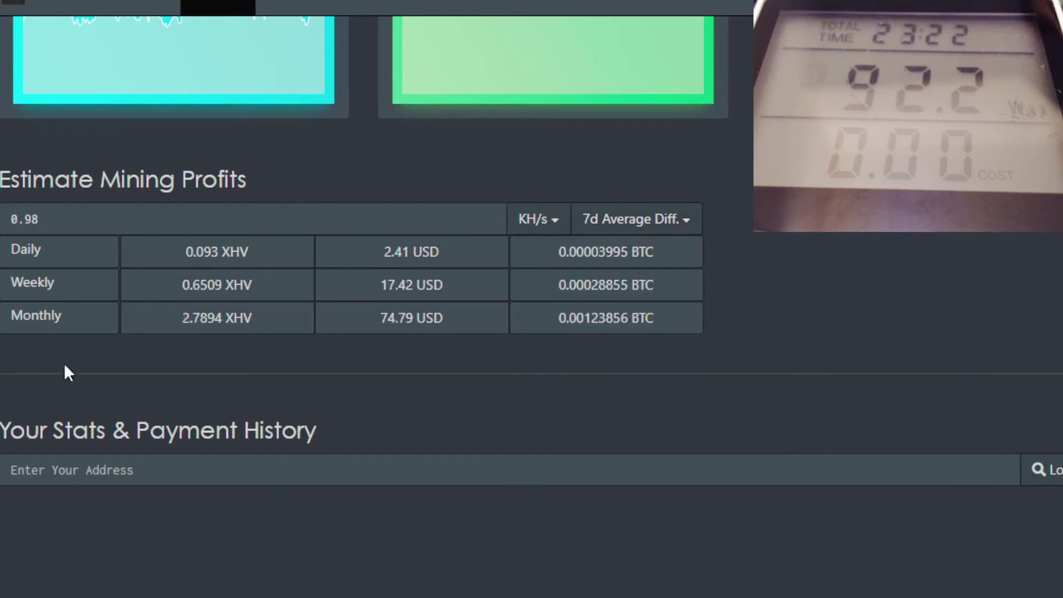
scroll(365, 298, up, 10)
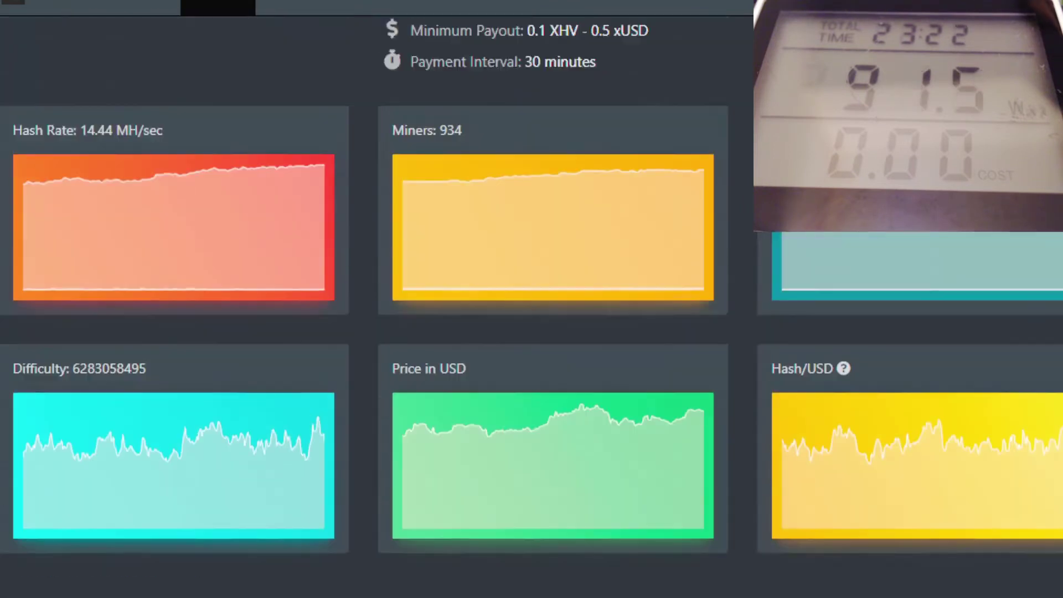
scroll(365, 299, down, 3)
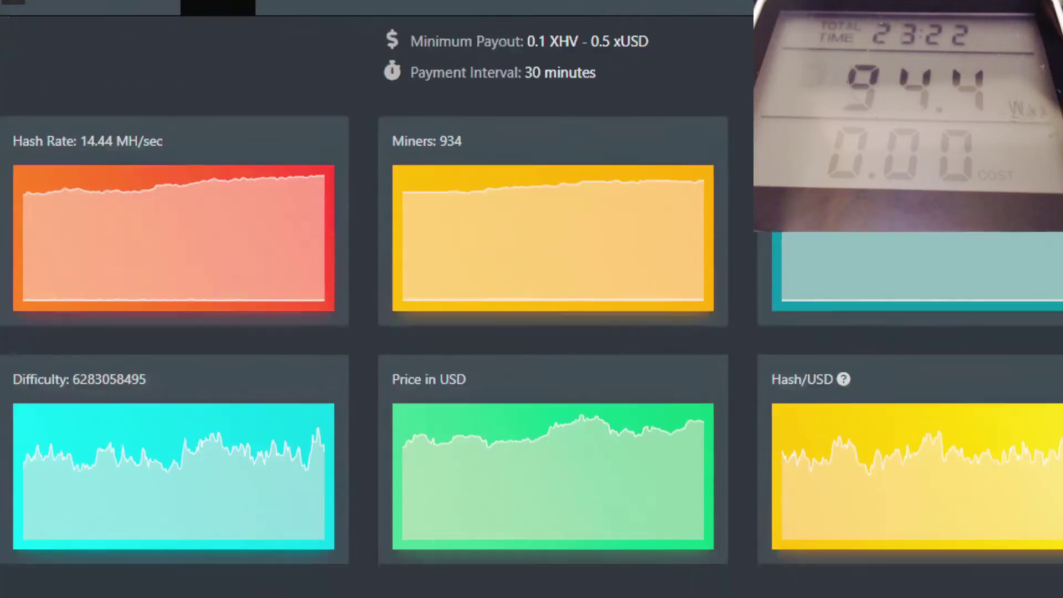
scroll(366, 299, up, 10)
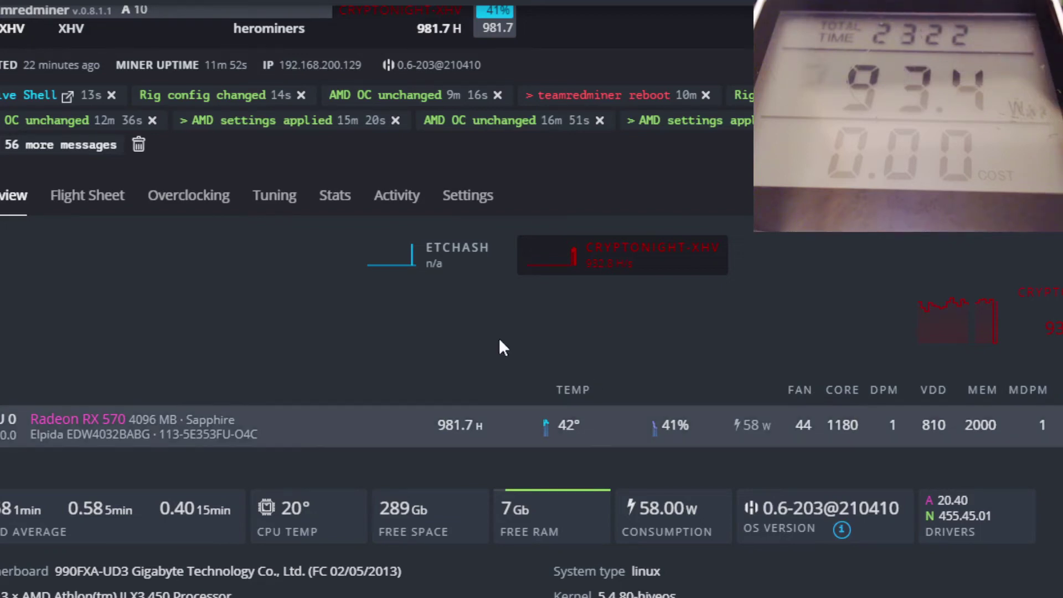
scroll(470, 327, down, 2)
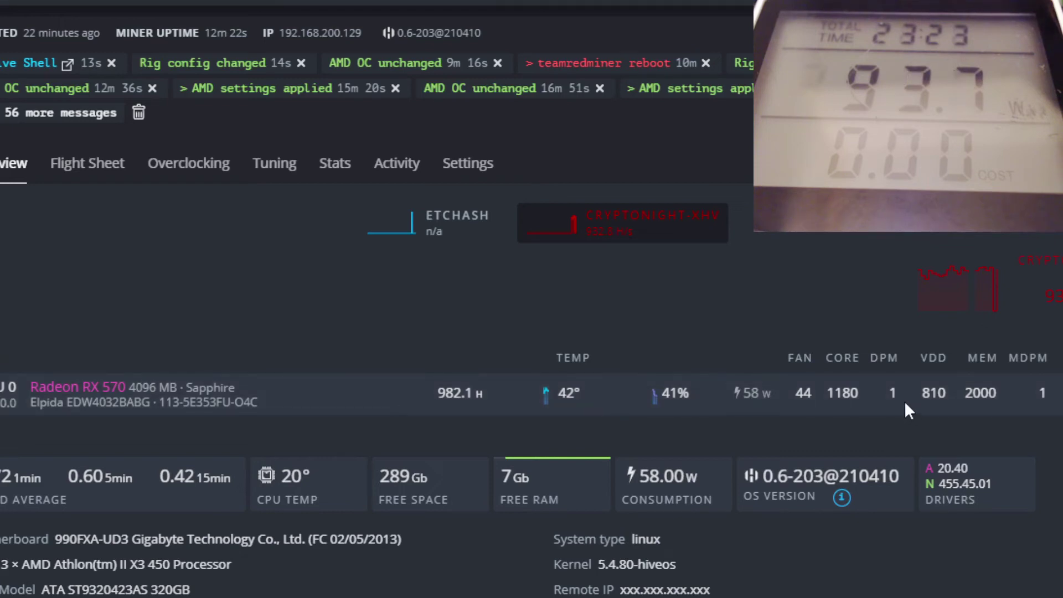
double_click(855, 393)
click(995, 386)
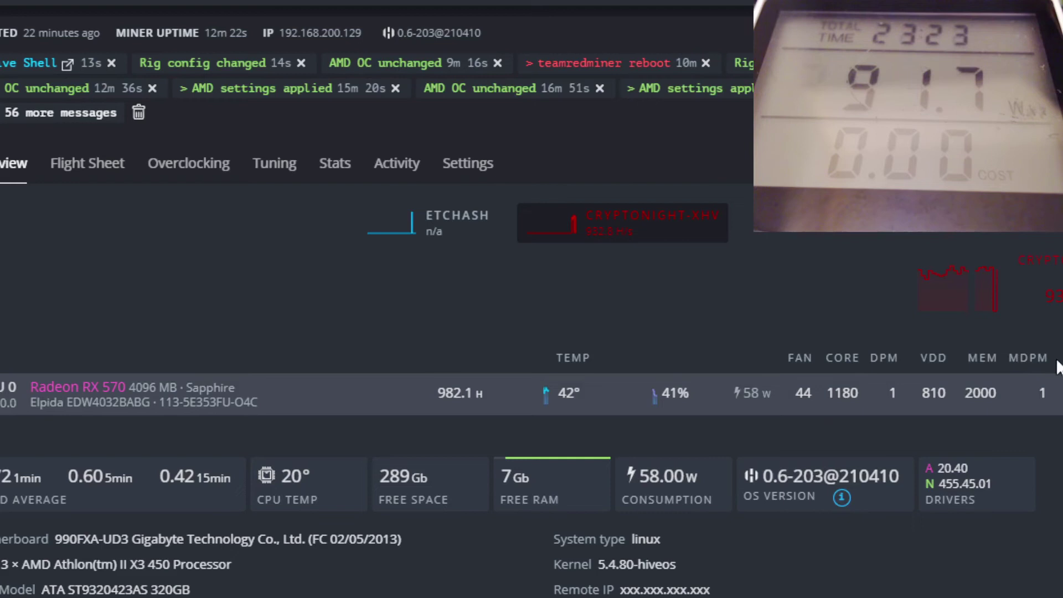
click(1035, 391)
scroll(434, 358, down, 5)
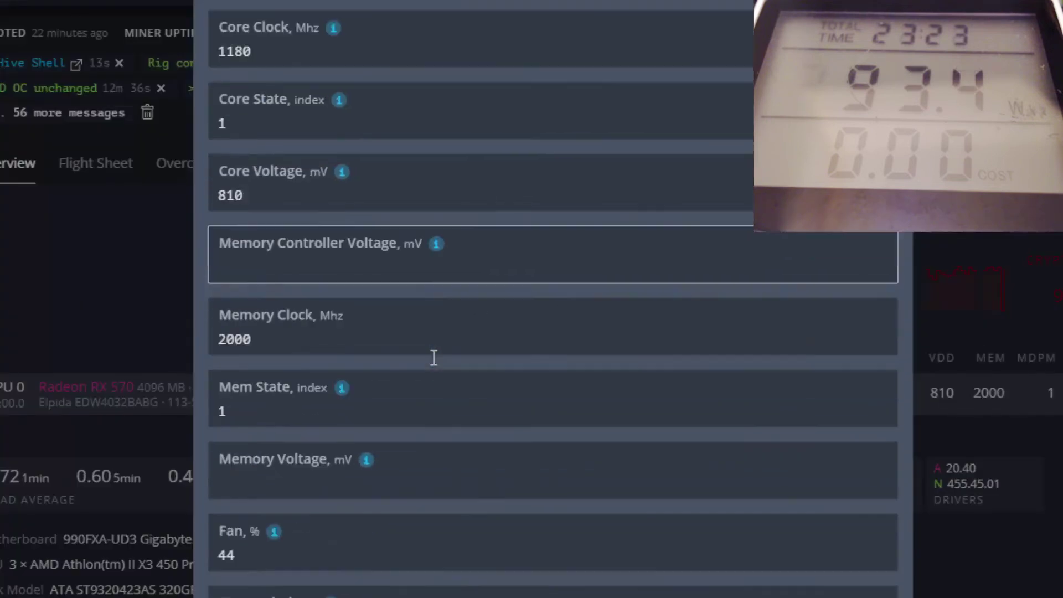
scroll(434, 358, up, 2)
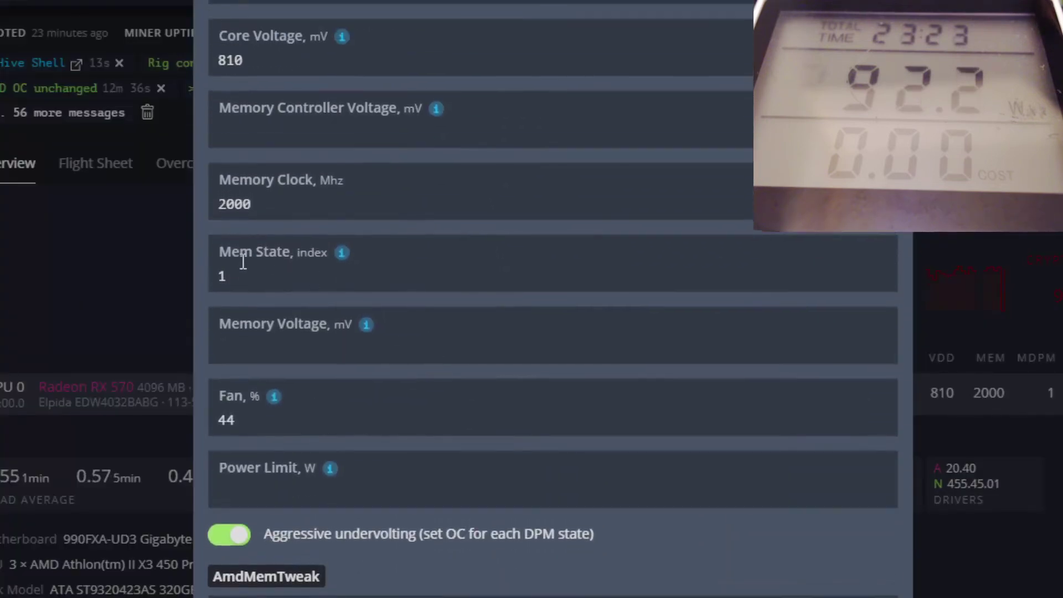
mouse_move(342, 256)
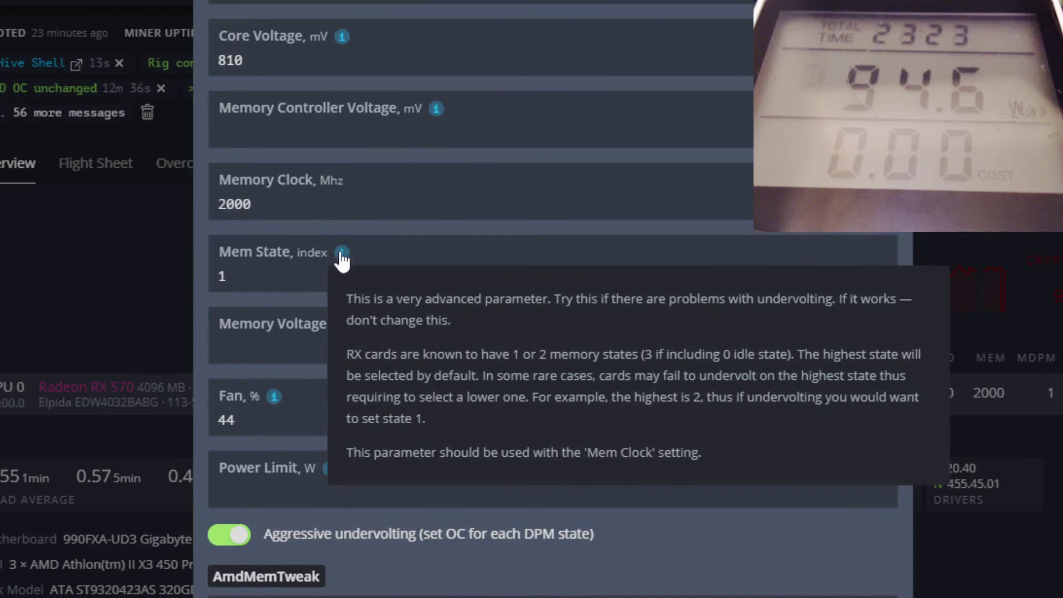
click(262, 271)
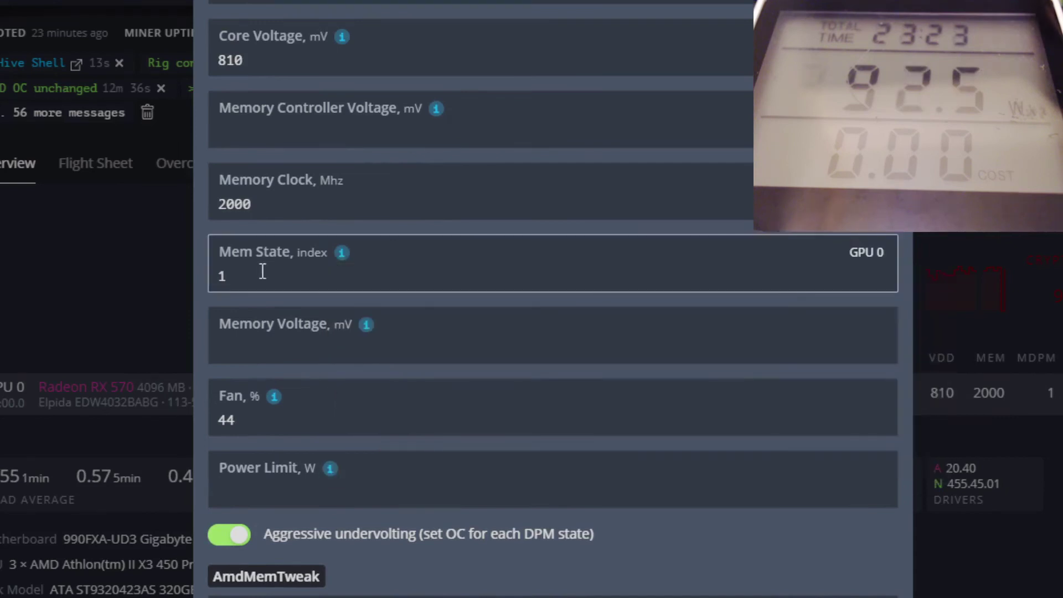
key(BackSpace)
text(2)
scroll(605, 271, up, 1)
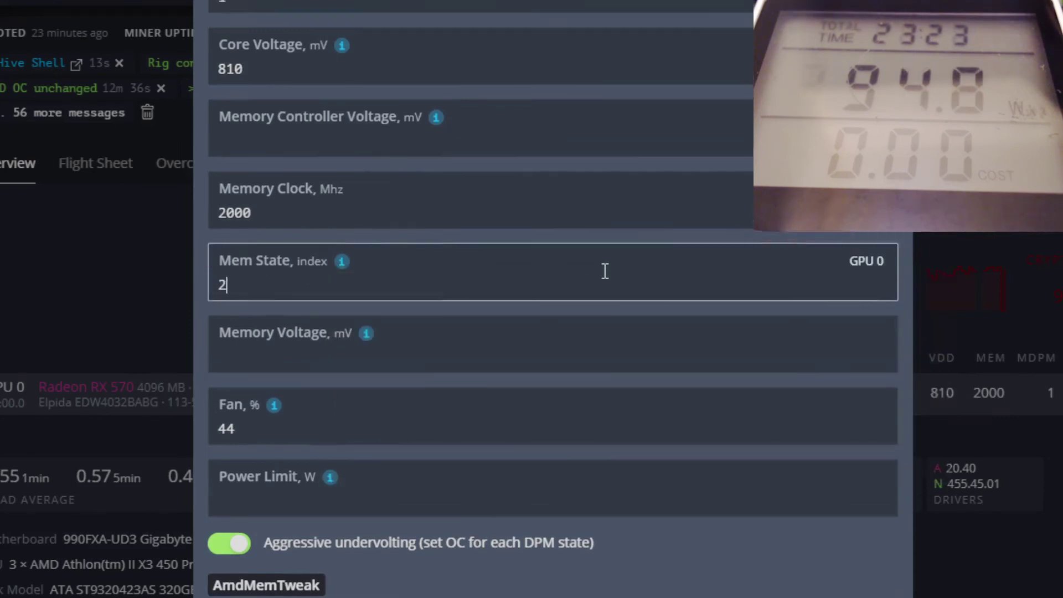
scroll(605, 271, up, 5)
key(Escape)
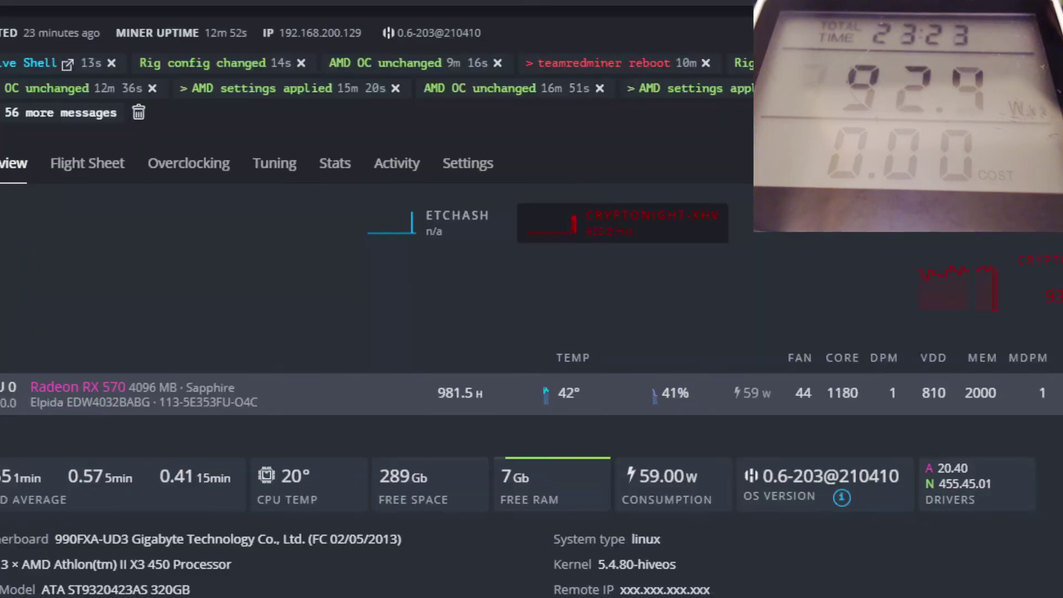
key(ctrl+Tab)
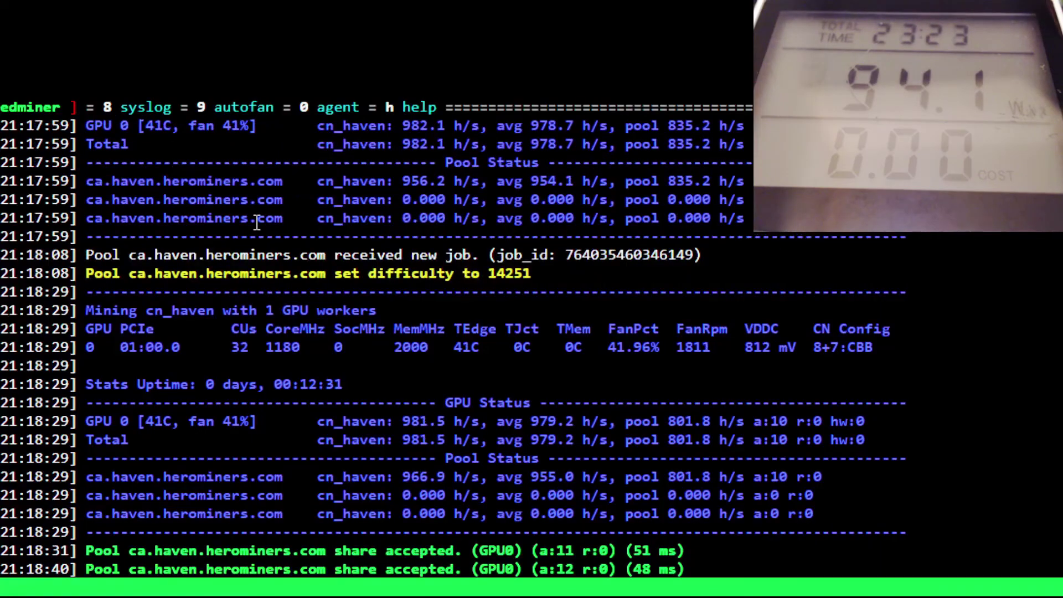
Leave the live miner stats and run amd-info in the shell.
key(ctrl+c)
key(Up)
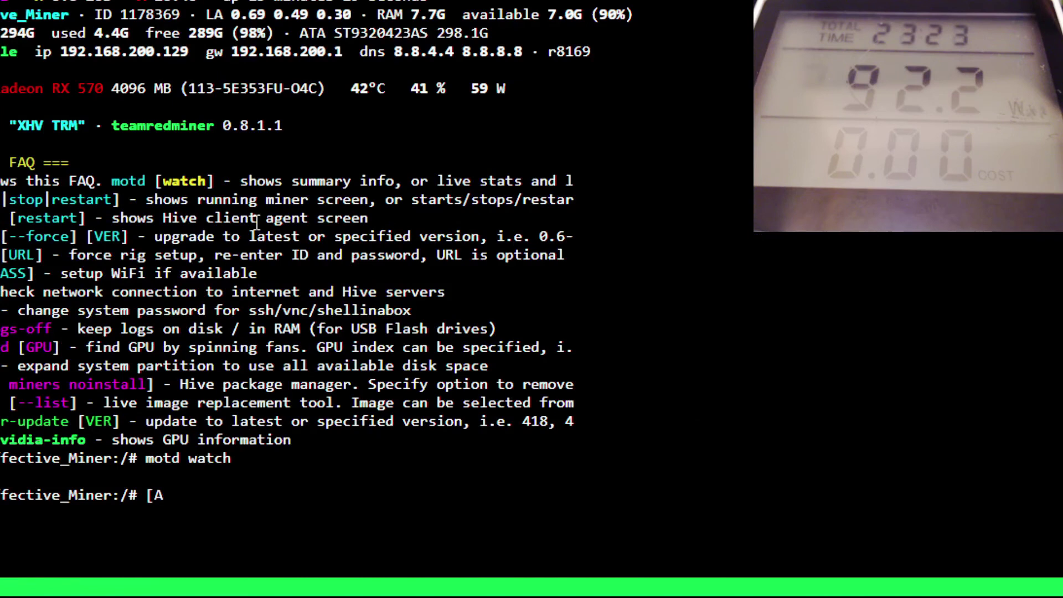
key(BackSpace)
key(BackSpace)
text(amd-)
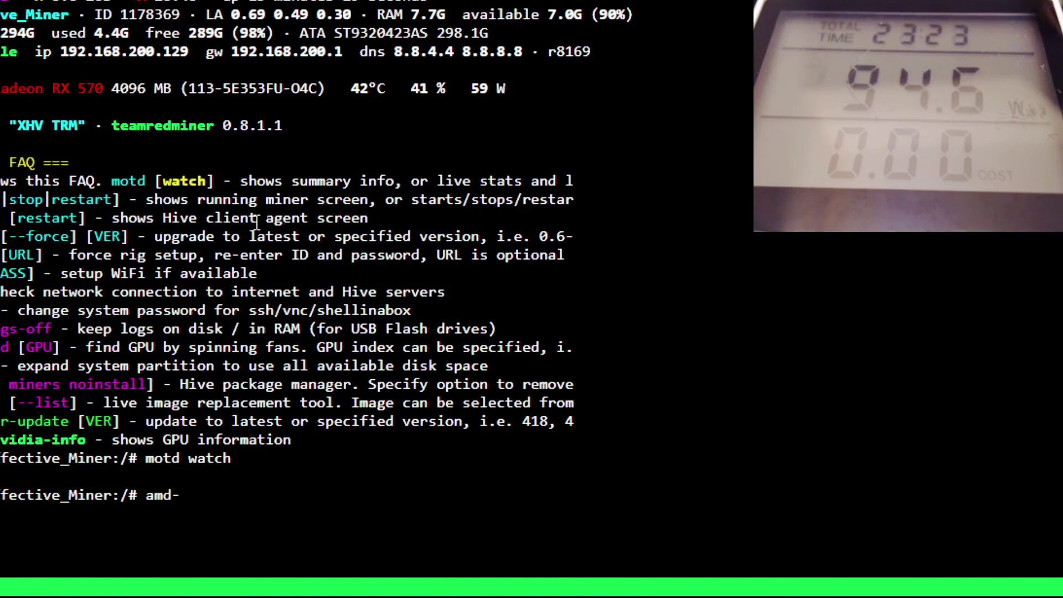
text(info)
key(Return)
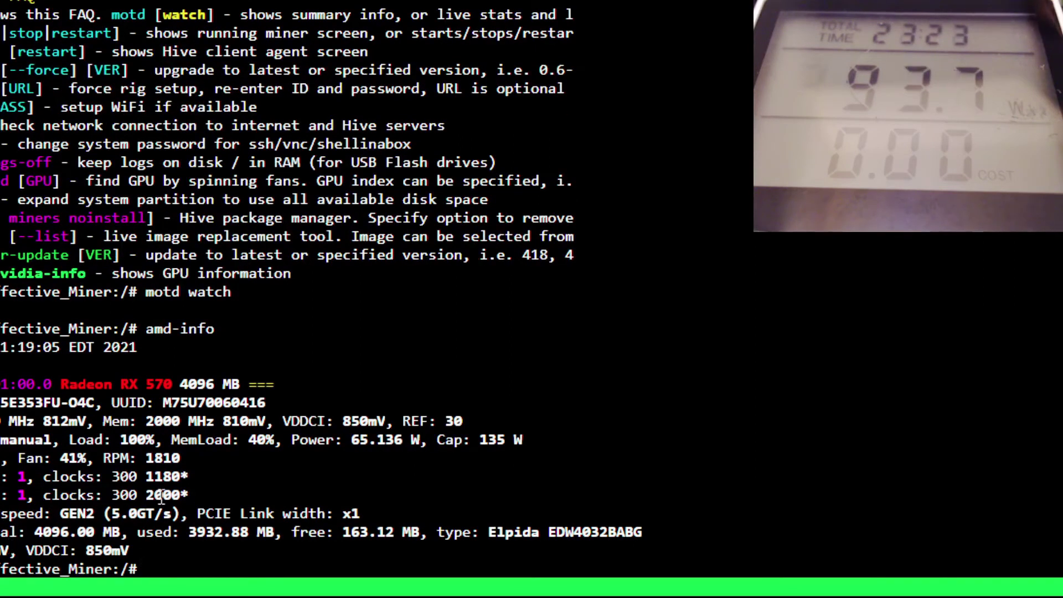
Highlight the 1180 MHz core clock, 2000 MHz memory clock and 850mV VDDCI readings.
drag(145, 477, 180, 480)
click(178, 481)
double_click(166, 494)
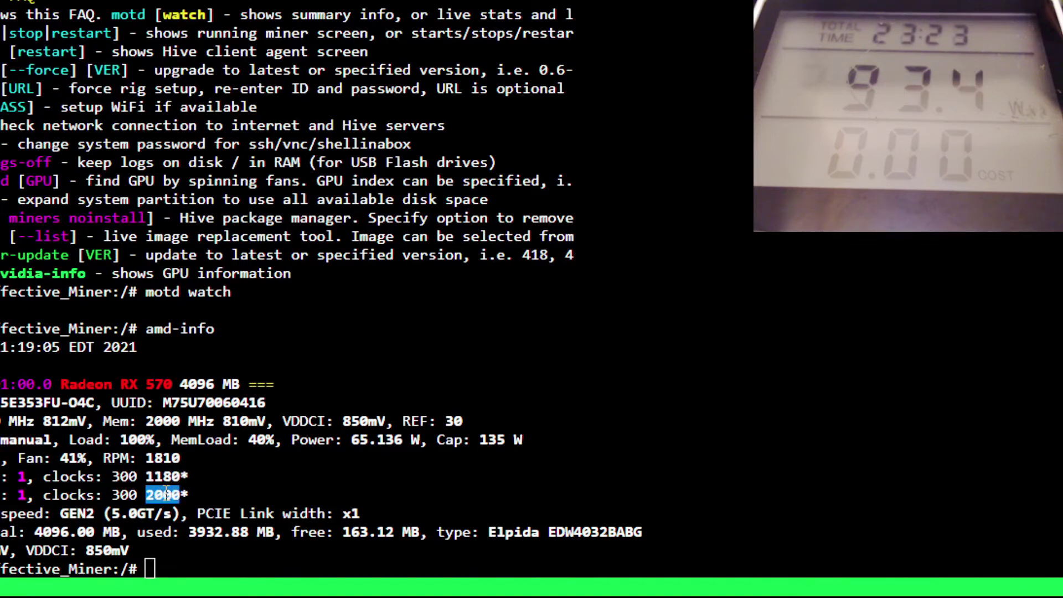
click(173, 497)
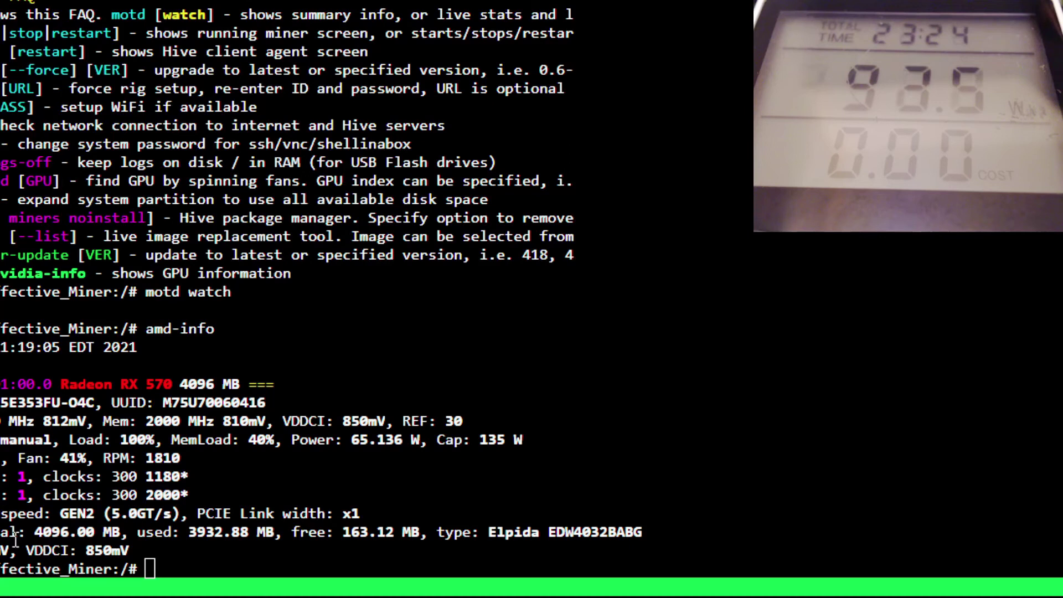
drag(191, 532, 130, 550)
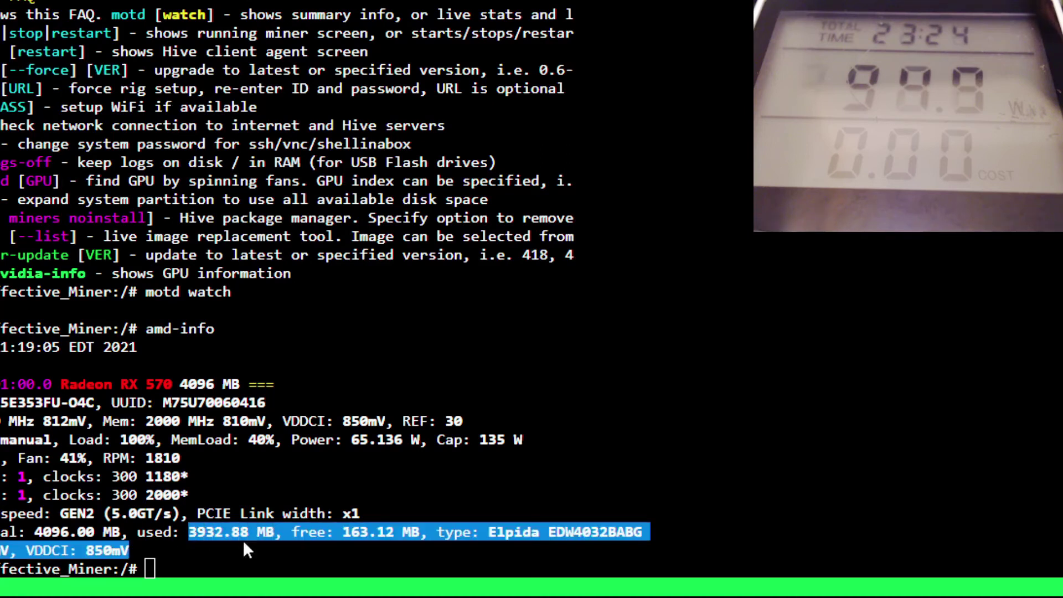
click(190, 534)
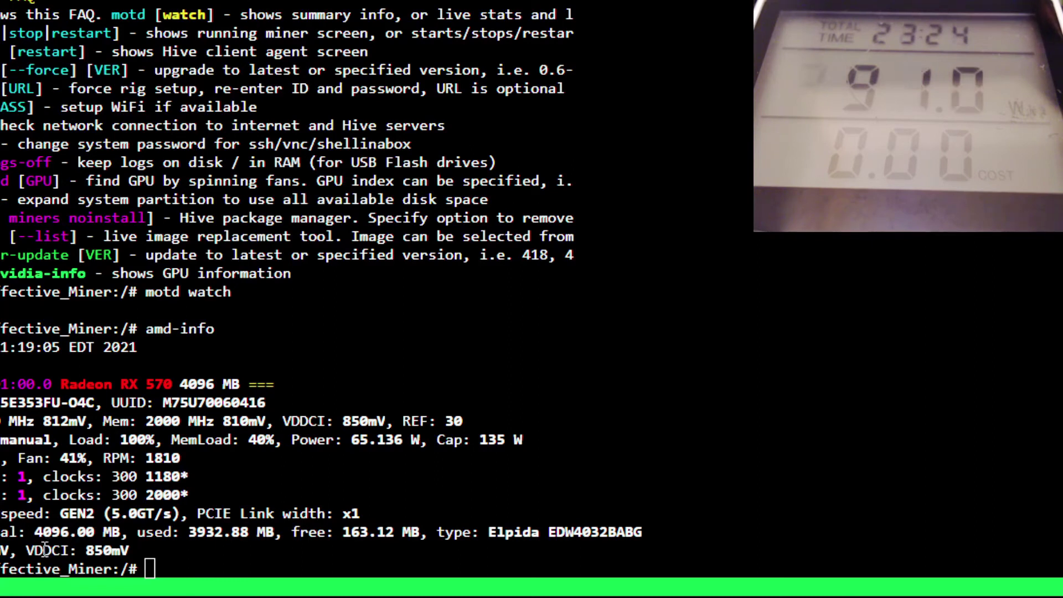
mouse_move(51, 553)
mouse_down()
mouse_move(129, 551)
mouse_move(48, 550)
mouse_up()
click(107, 553)
double_click(106, 554)
triple_click(107, 554)
click(49, 551)
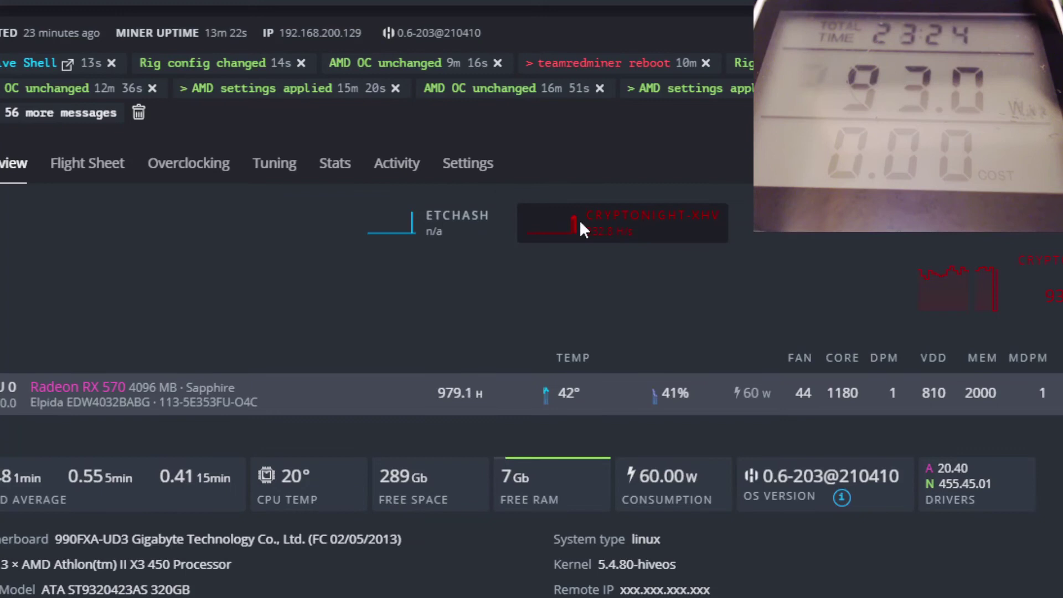
click(870, 412)
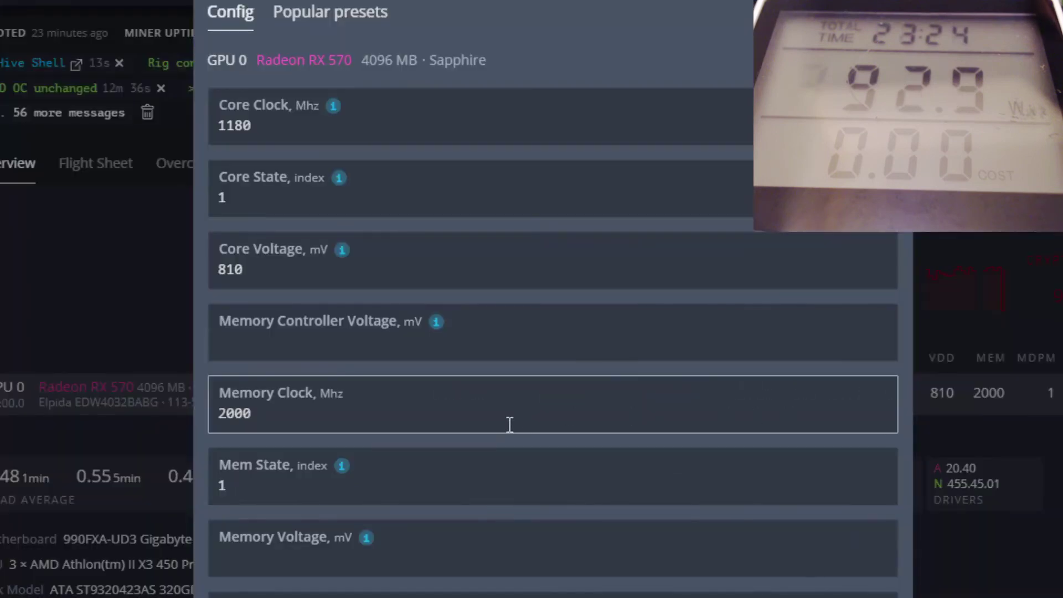
scroll(500, 426, down, 2)
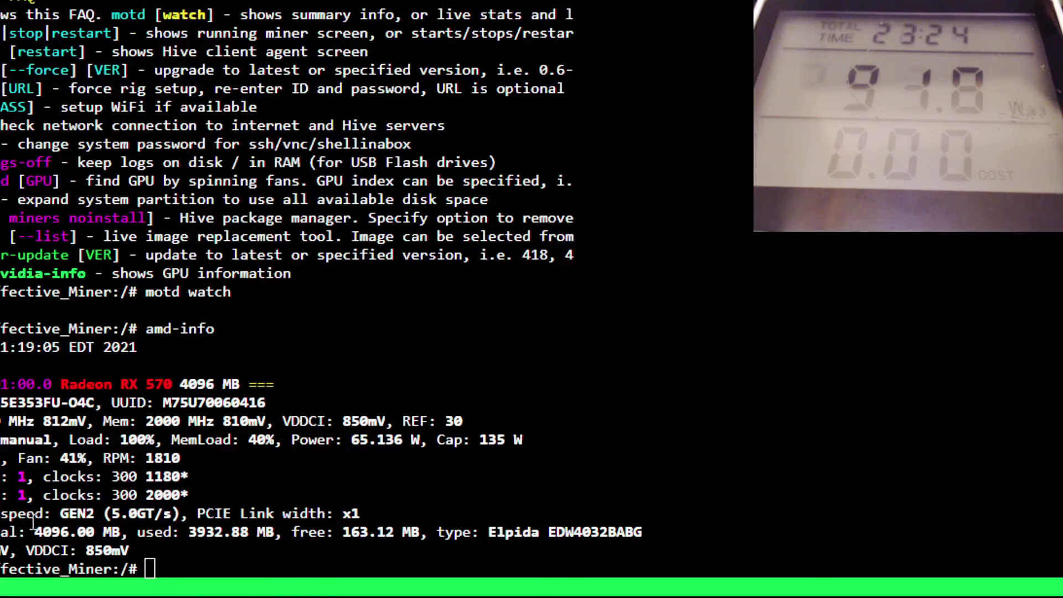
double_click(105, 549)
click(105, 550)
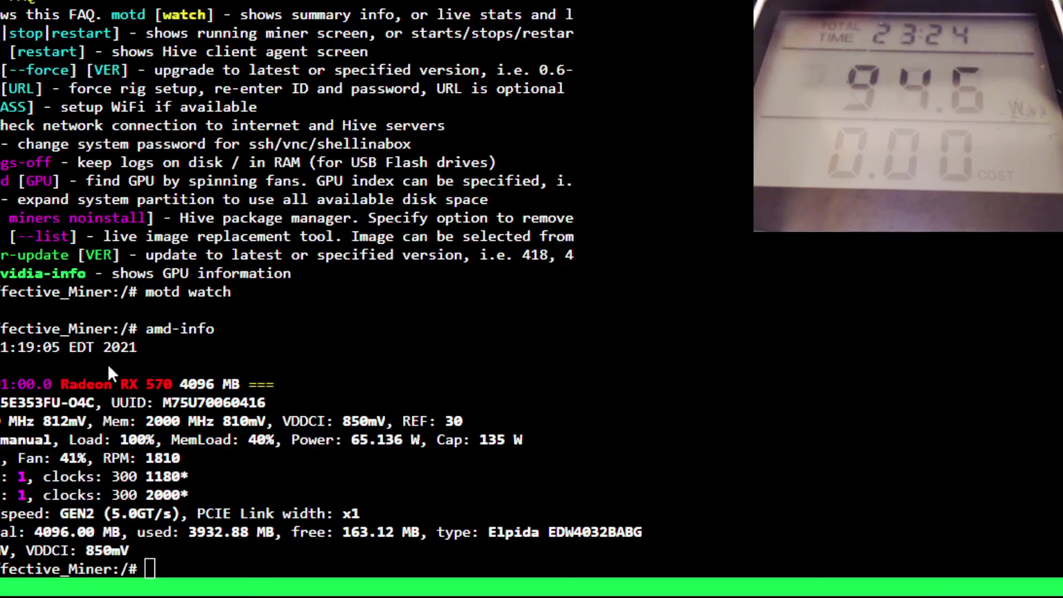
double_click(105, 550)
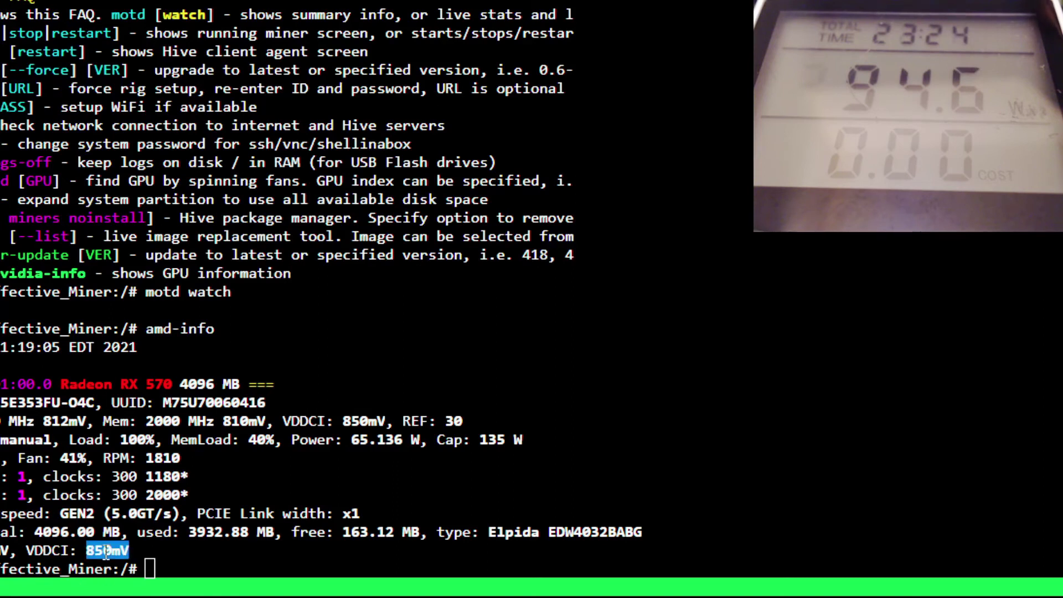
click(105, 552)
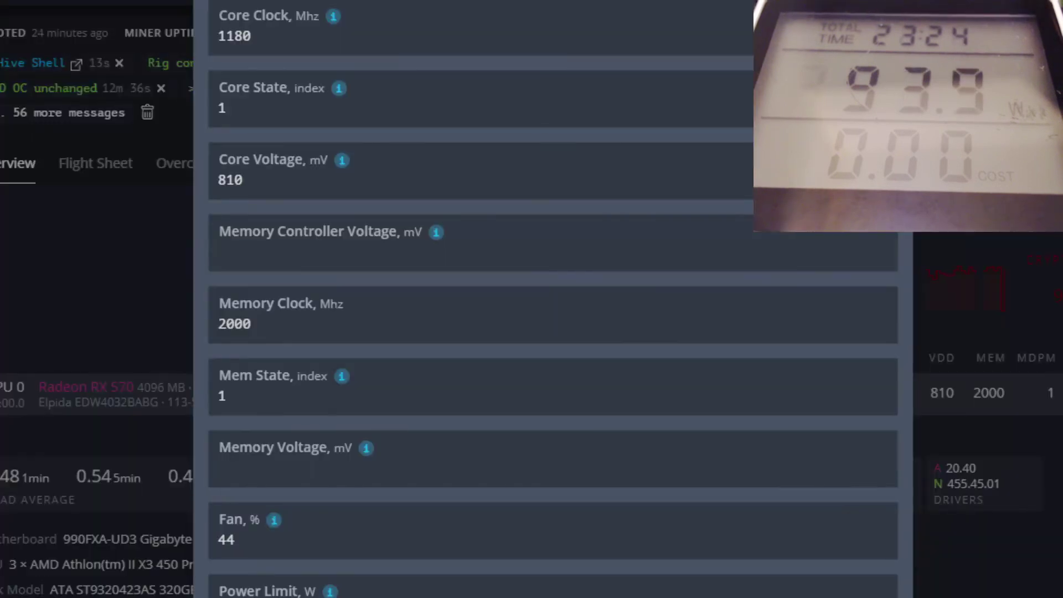
click(261, 396)
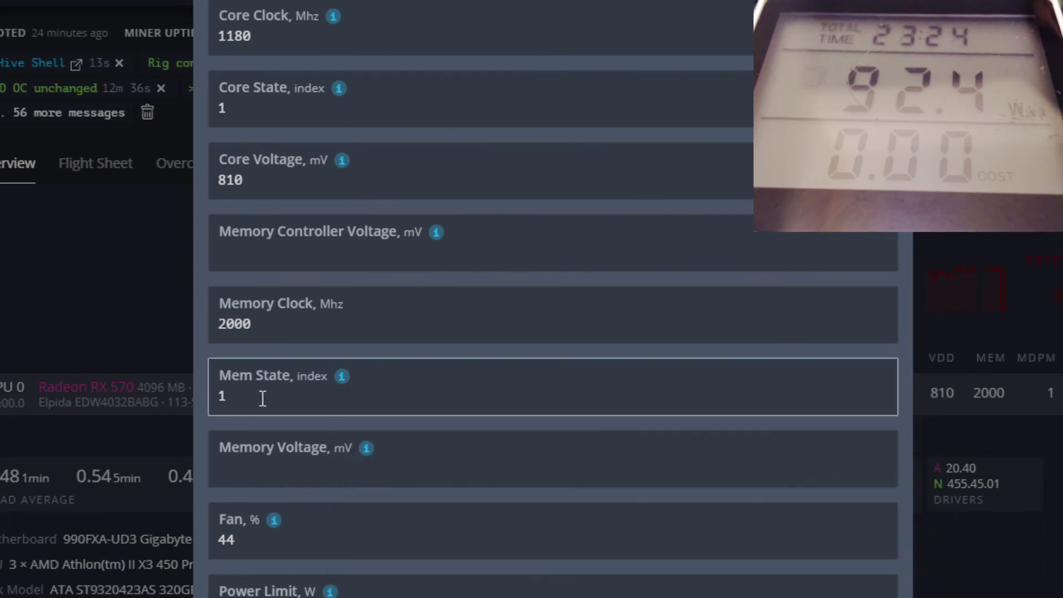
scroll(261, 396, down, 4)
scroll(262, 397, up, 2)
scroll(263, 398, up, 2)
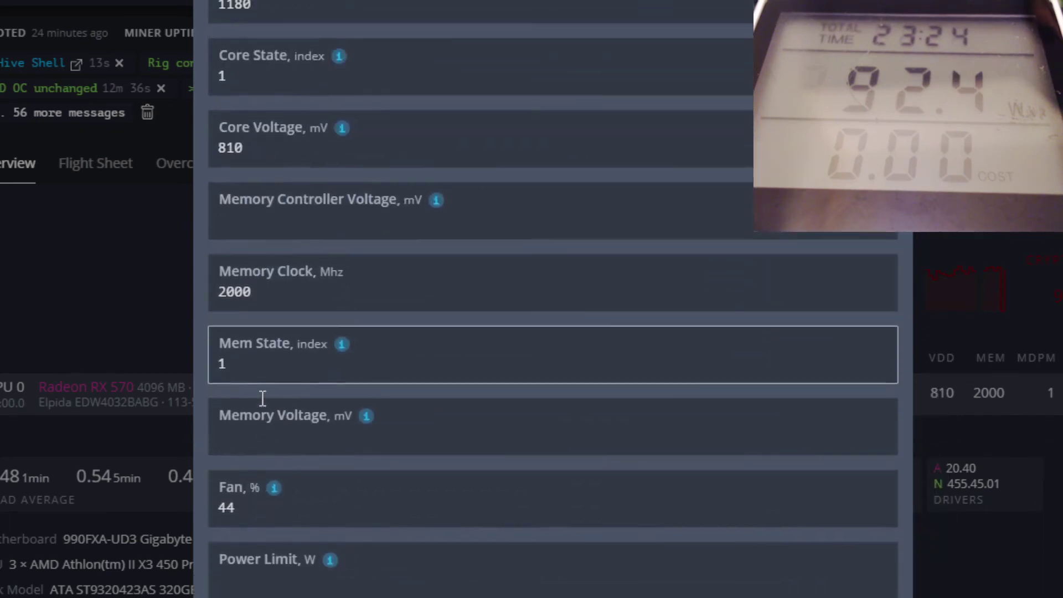
click(261, 399)
scroll(261, 398, up, 2)
click(332, 166)
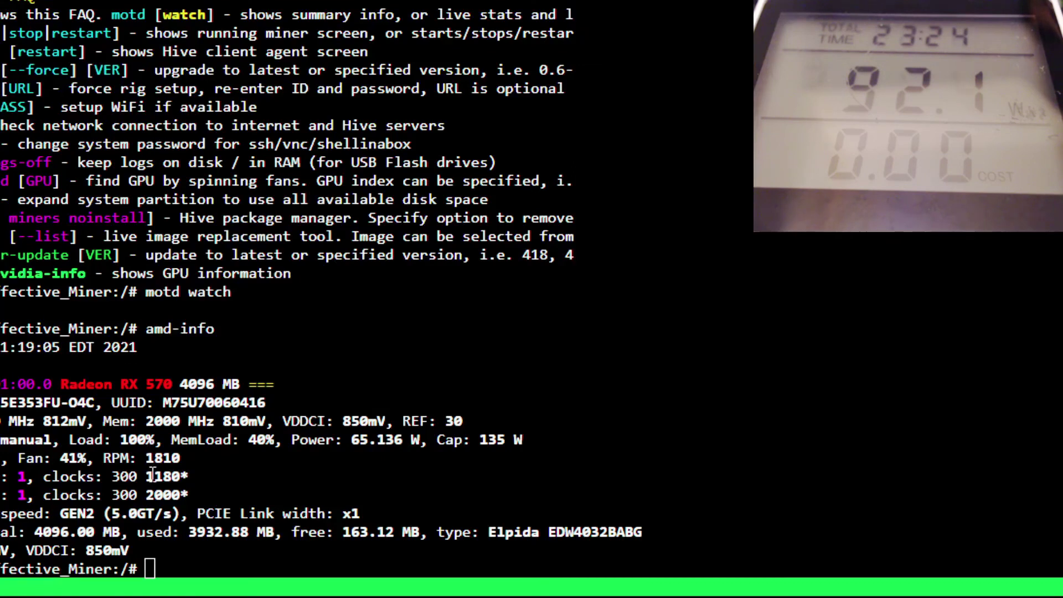
double_click(171, 476)
click(166, 465)
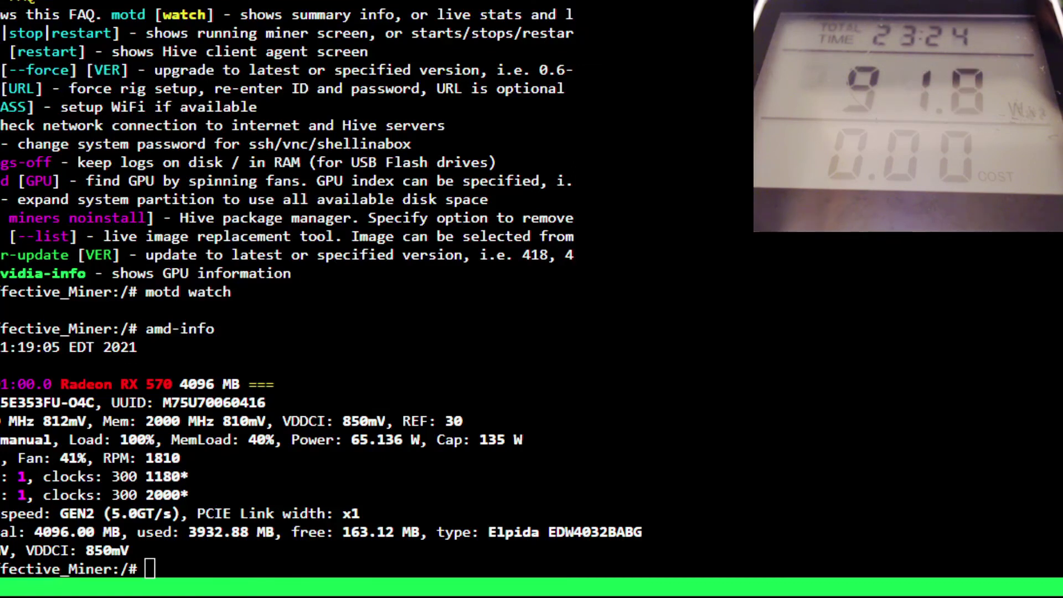
key(alt+Tab)
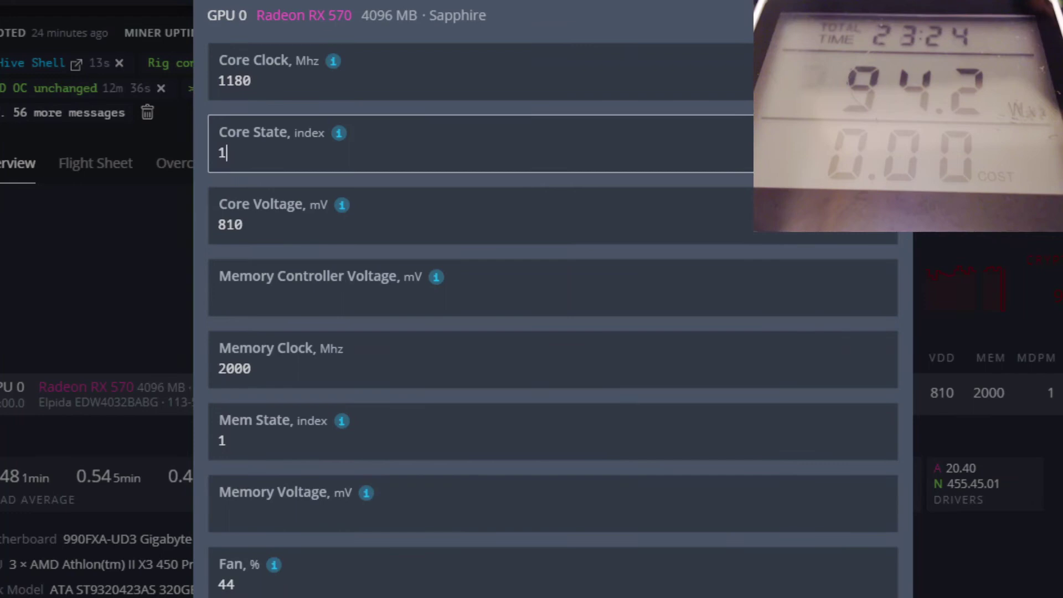
scroll(470, 124, up, 1)
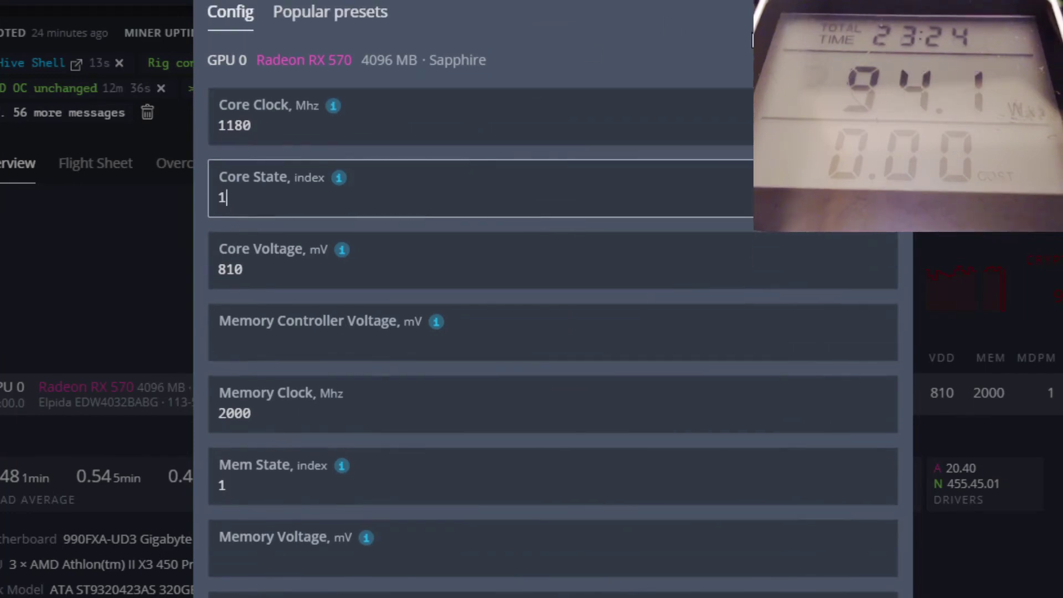
click(124, 261)
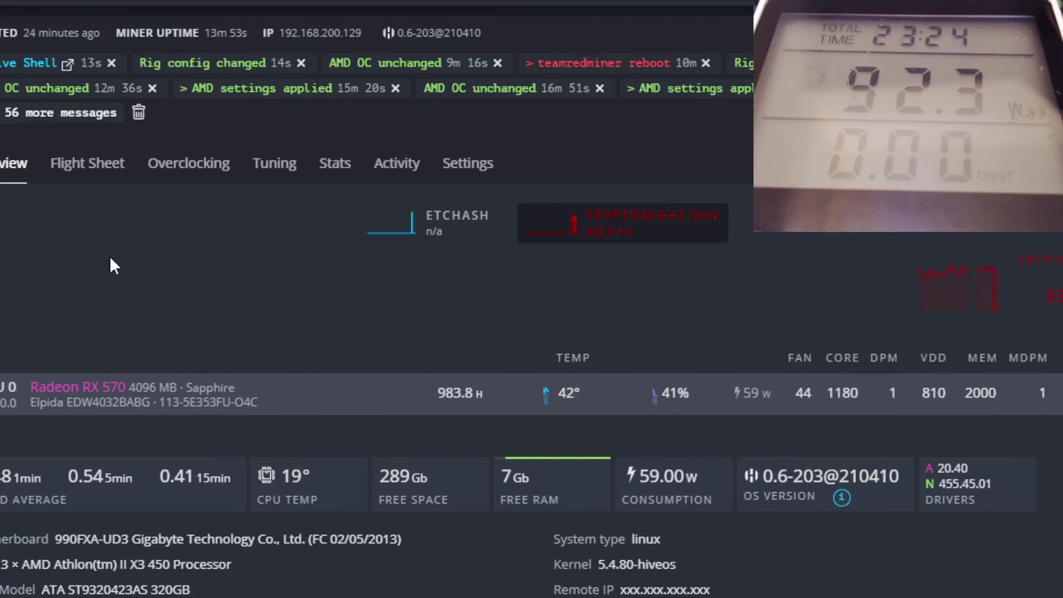